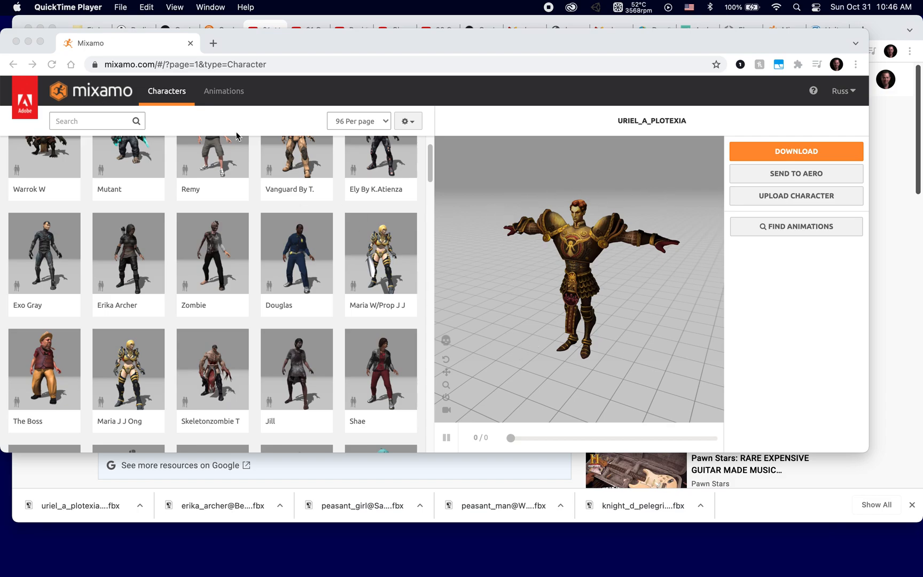
click(225, 94)
click(224, 92)
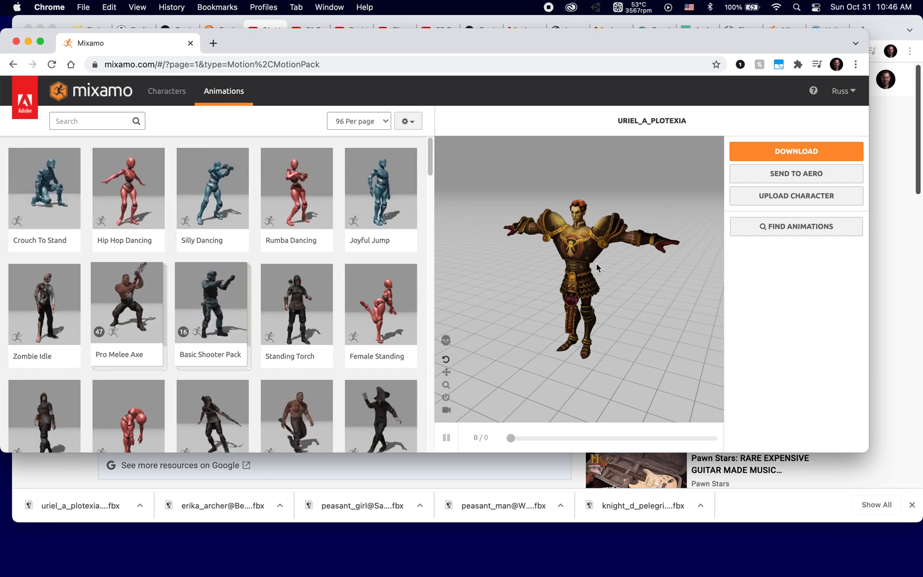
click(842, 91)
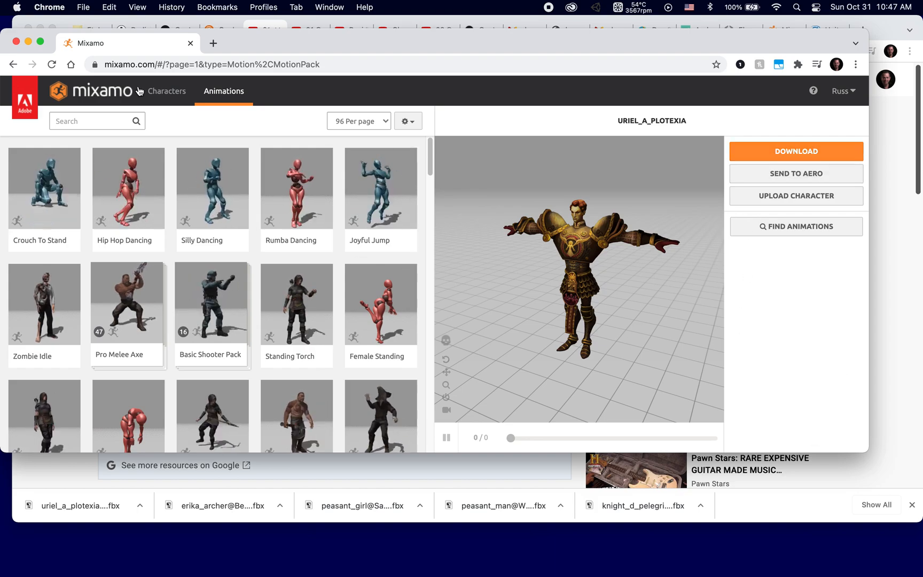
click(167, 91)
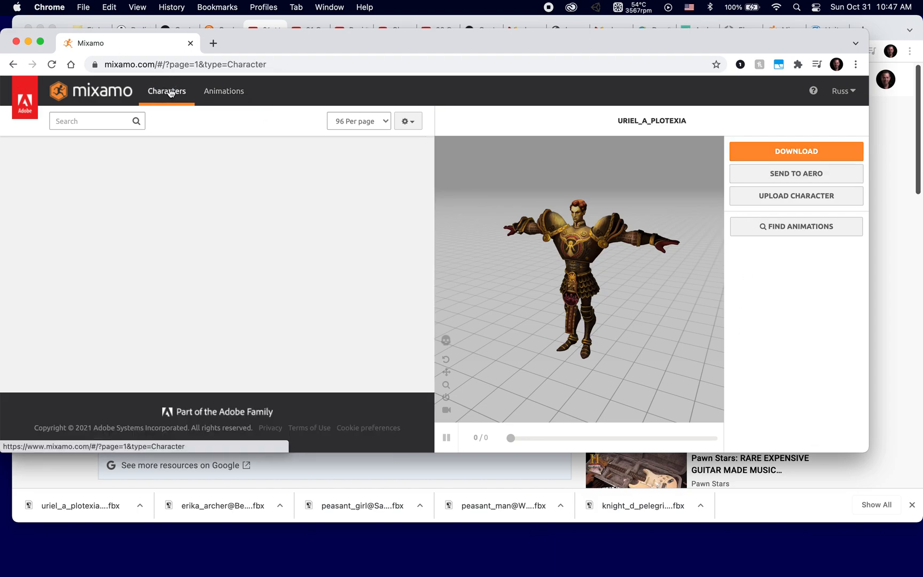
click(222, 91)
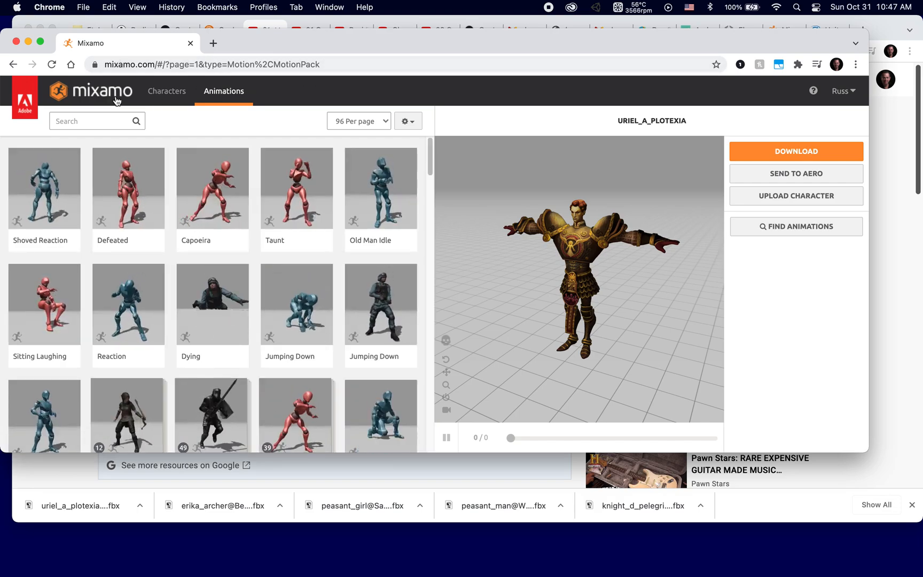
click(849, 101)
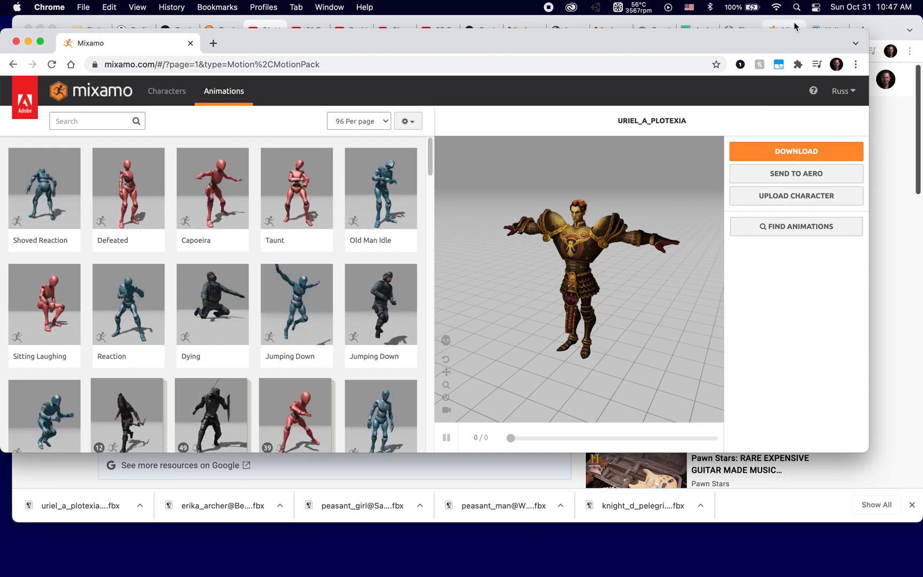
mouse_move(831, 92)
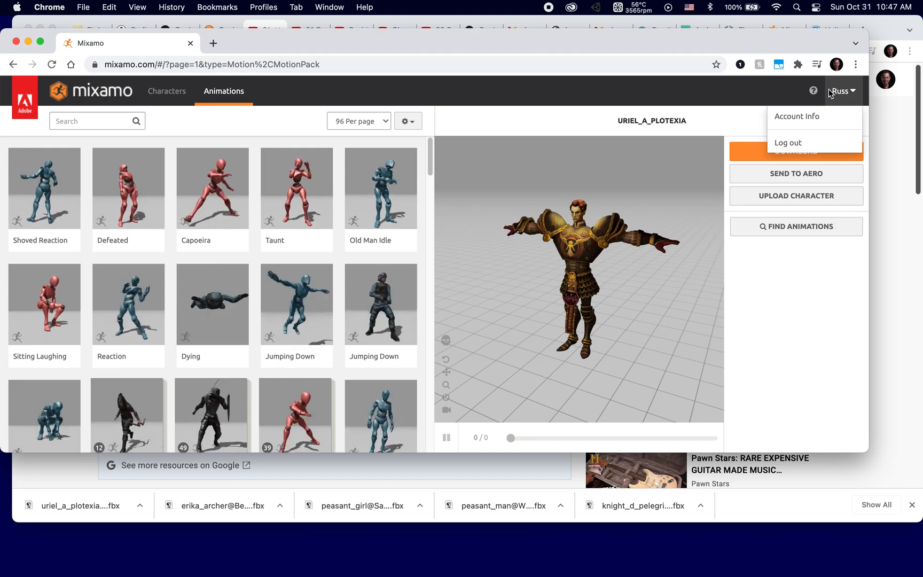
Step: Choose The Boss from the character library and use it as the new character in place of the current one
click(166, 97)
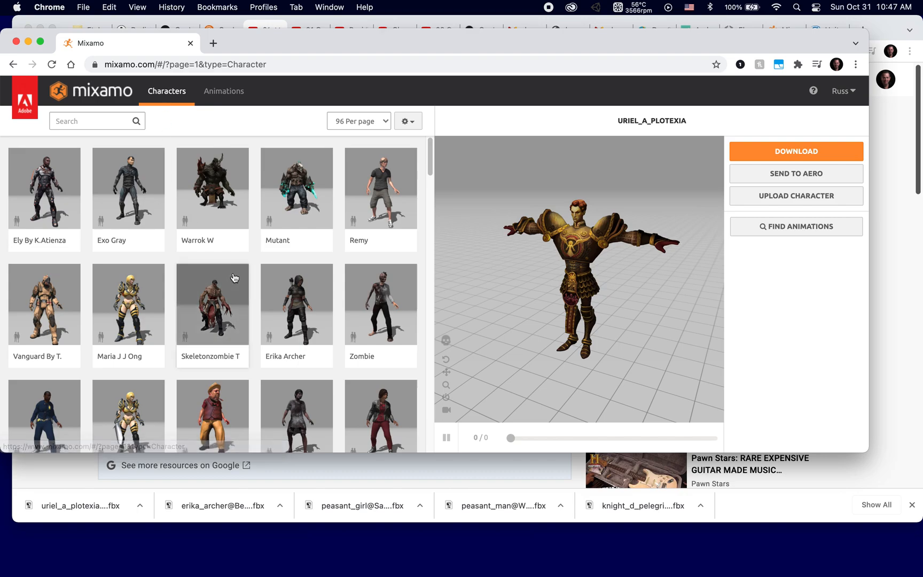
drag(430, 157, 432, 183)
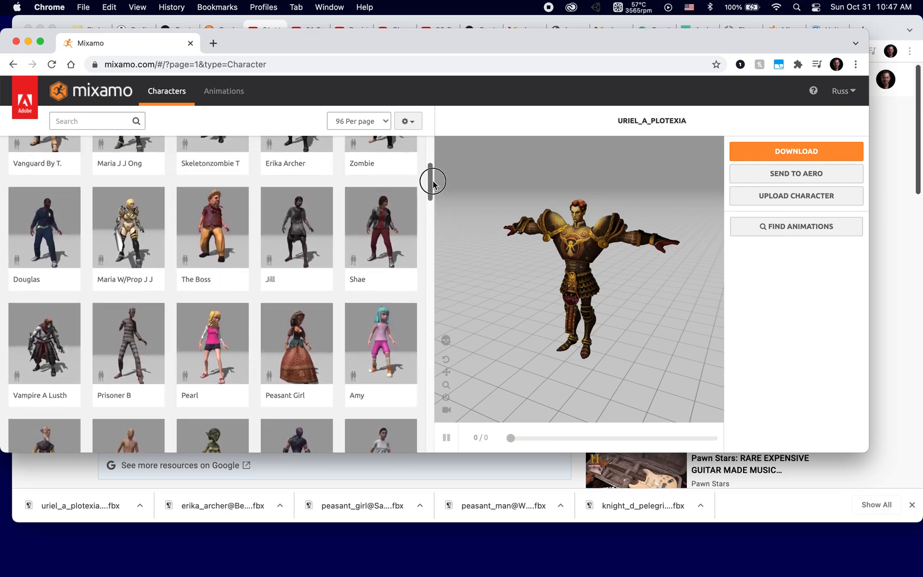
click(212, 238)
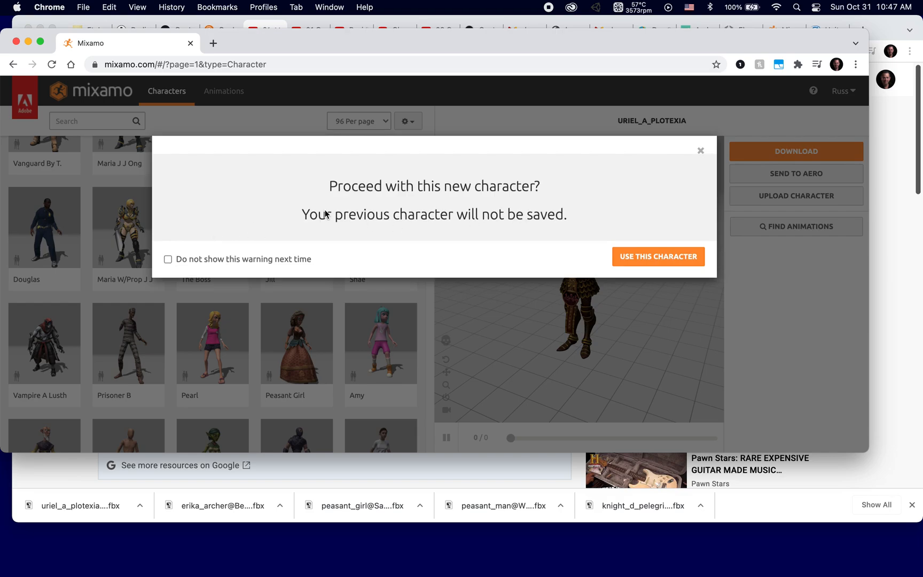
click(637, 259)
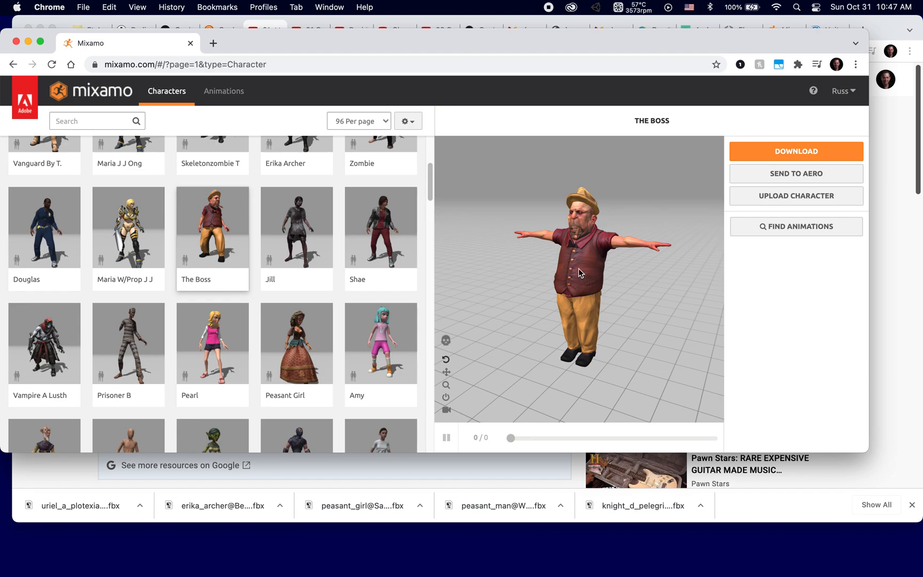
mouse_move(578, 276)
mouse_down()
mouse_move(628, 276)
mouse_move(609, 299)
mouse_move(495, 248)
mouse_move(591, 263)
mouse_move(628, 294)
mouse_move(670, 303)
mouse_move(598, 267)
mouse_move(571, 261)
mouse_move(569, 277)
mouse_up()
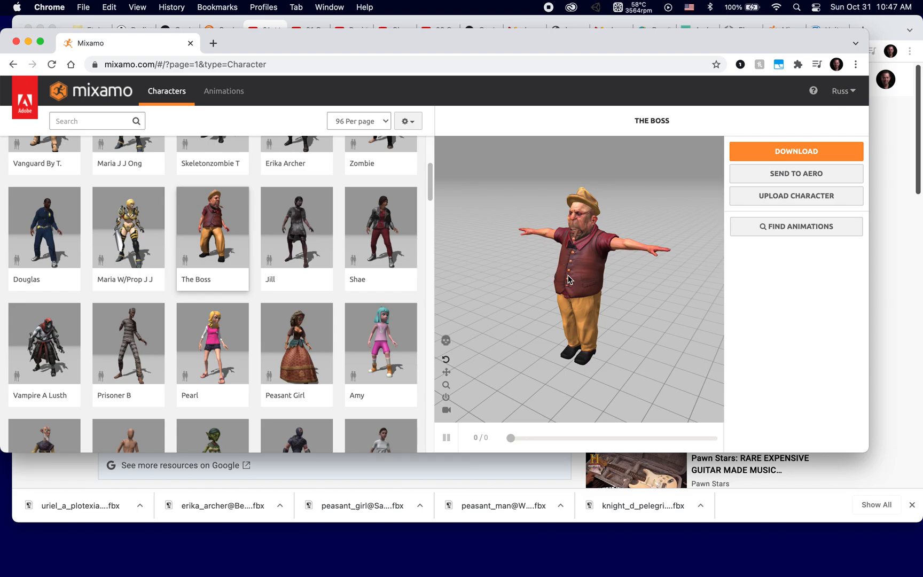
Step: Filter the animation library to the Dance genre and apply the Twist Dance animation to The Boss
click(225, 92)
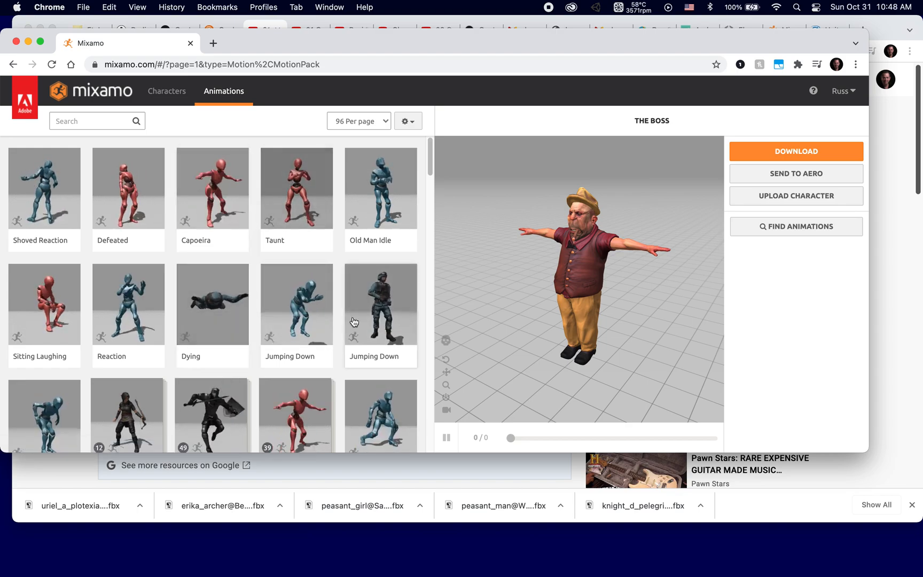
scroll(152, 385, down, 3)
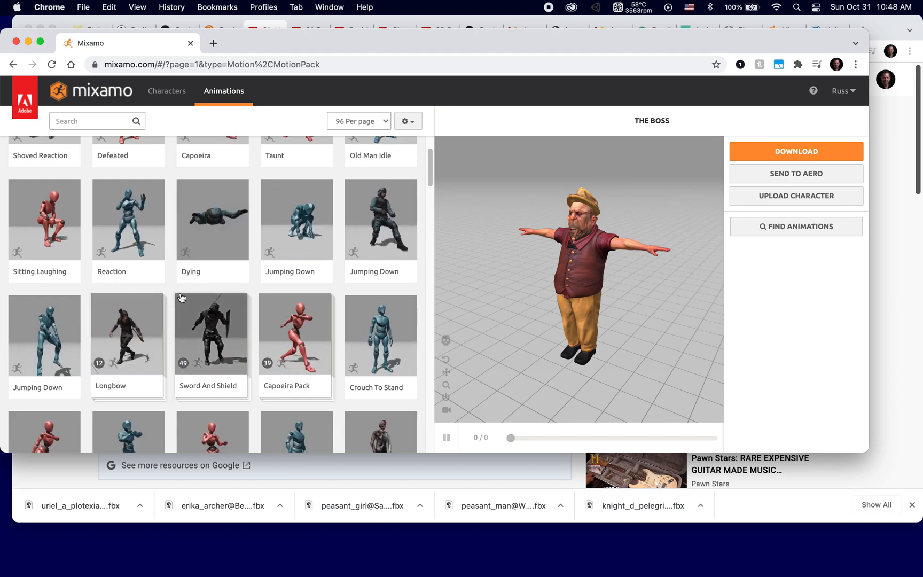
scroll(240, 289, down, 3)
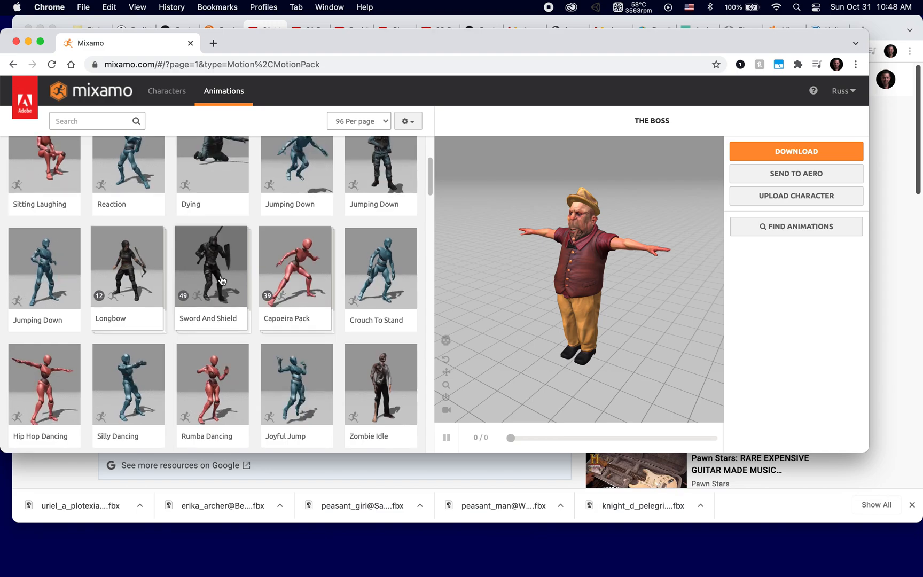
click(115, 122)
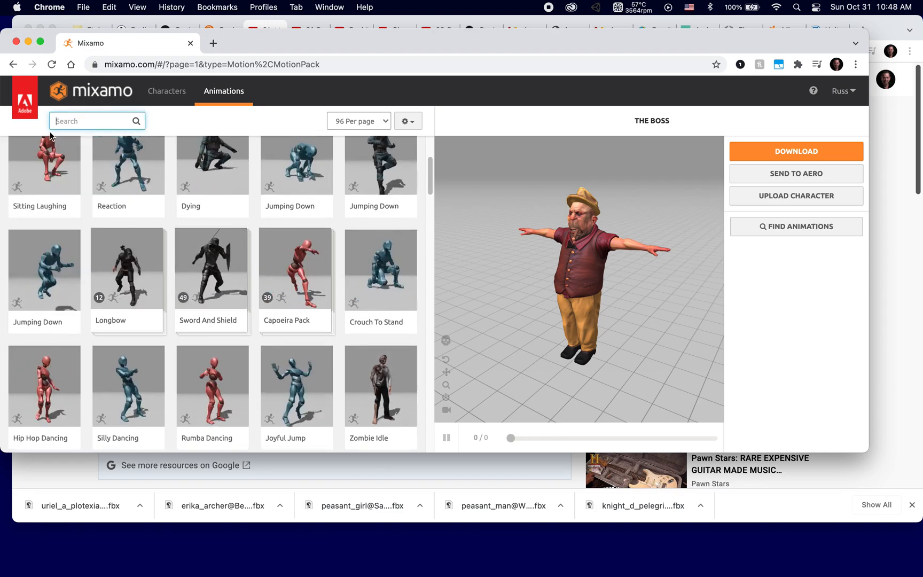
click(75, 119)
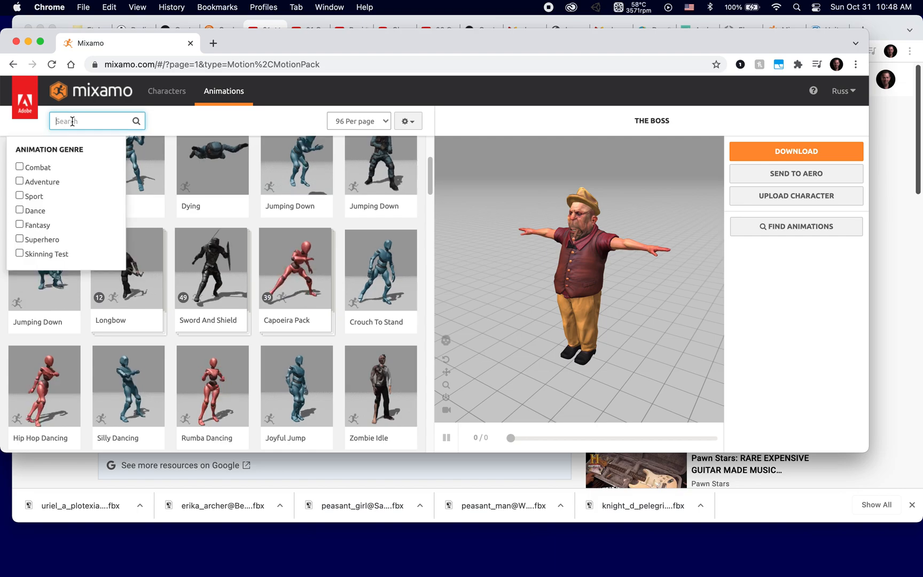
click(19, 210)
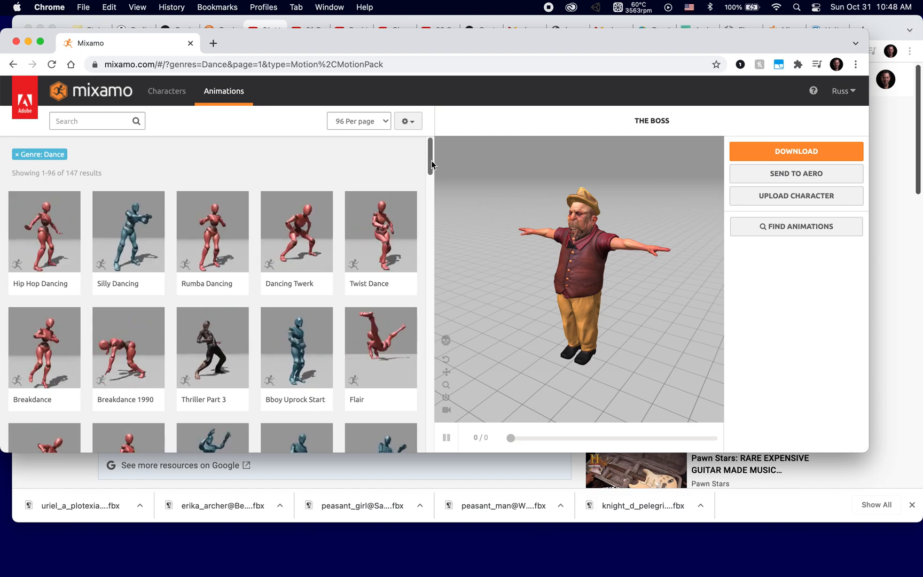
click(376, 220)
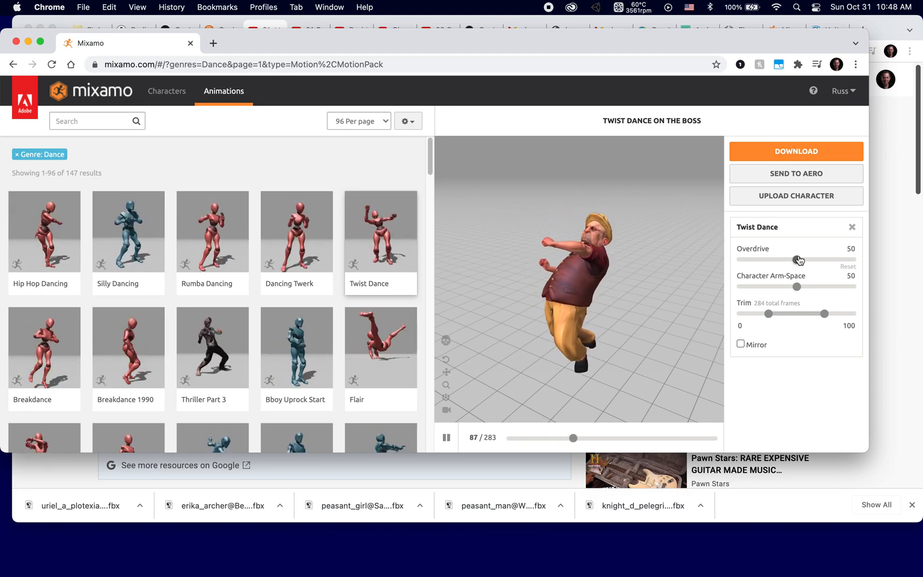
Step: Set the Twist Dance animation's Overdrive to 8 and its Character Arm-Space to 46
click(855, 258)
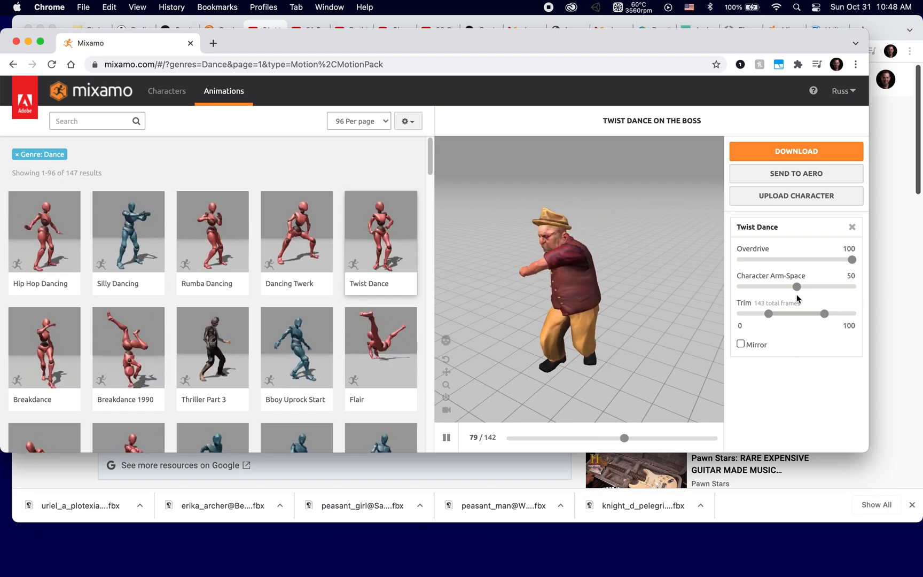
drag(852, 259, 751, 264)
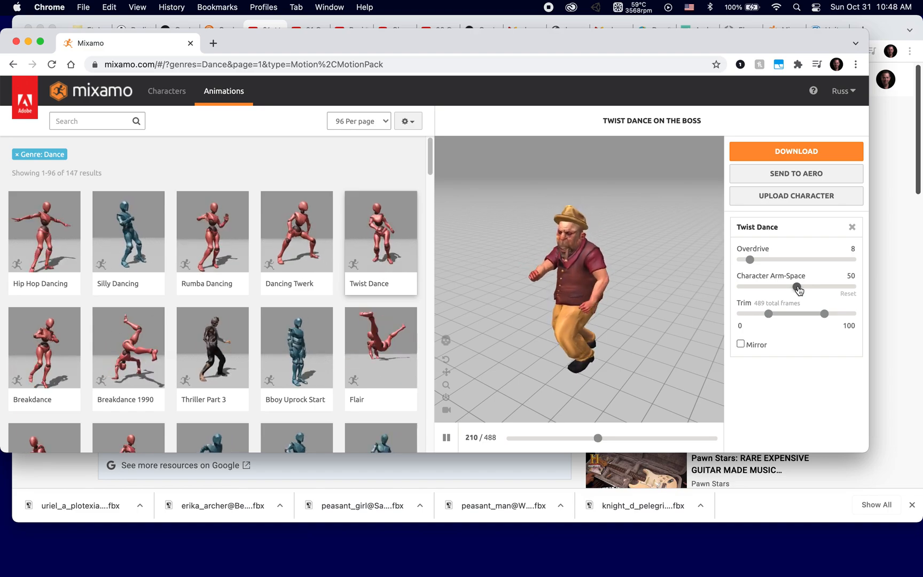
click(853, 287)
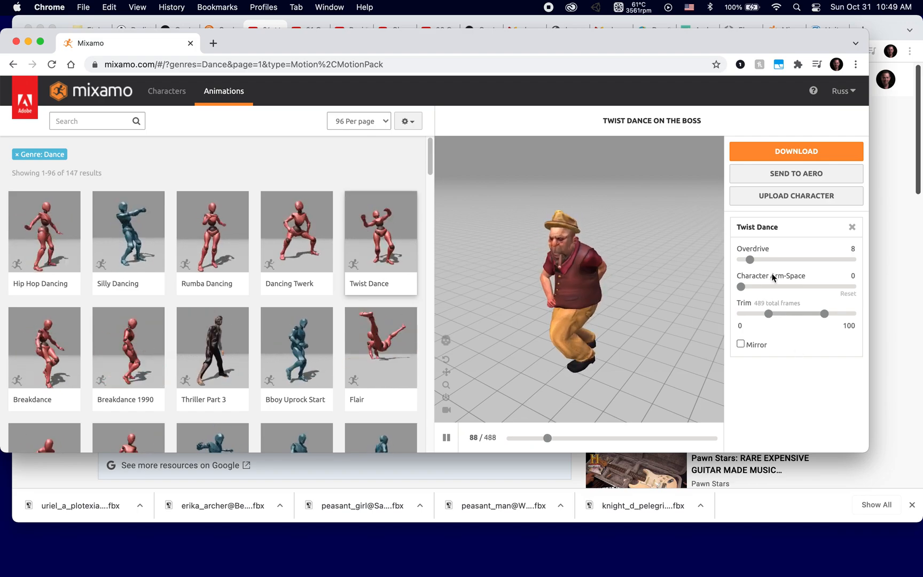
drag(742, 286, 791, 289)
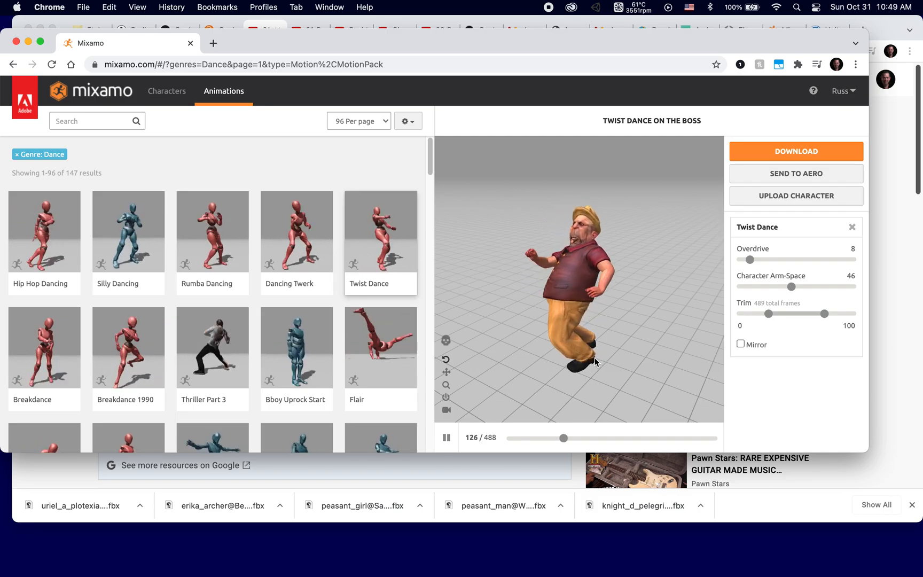
Step: Download the Twist Dance character animation in FBX for Unity format at 60 frames per second
click(755, 150)
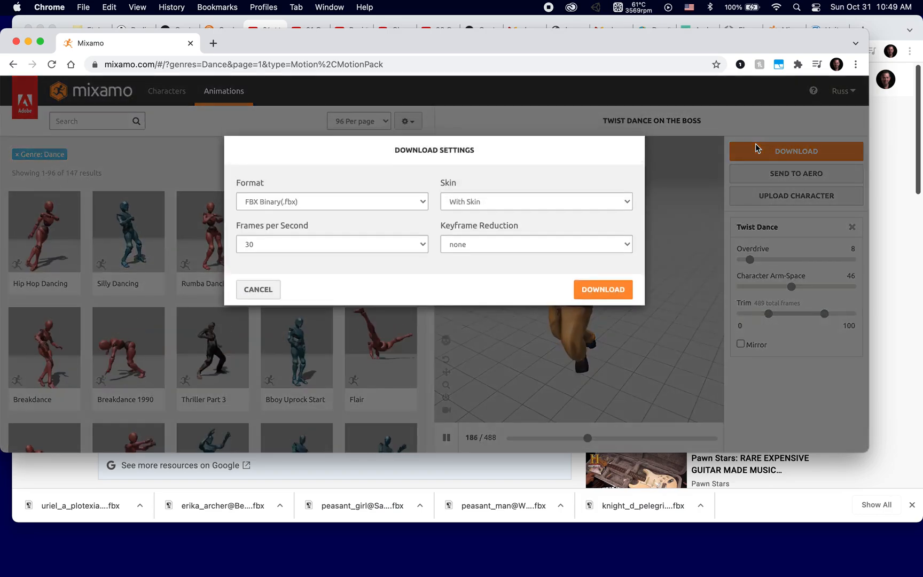
click(276, 203)
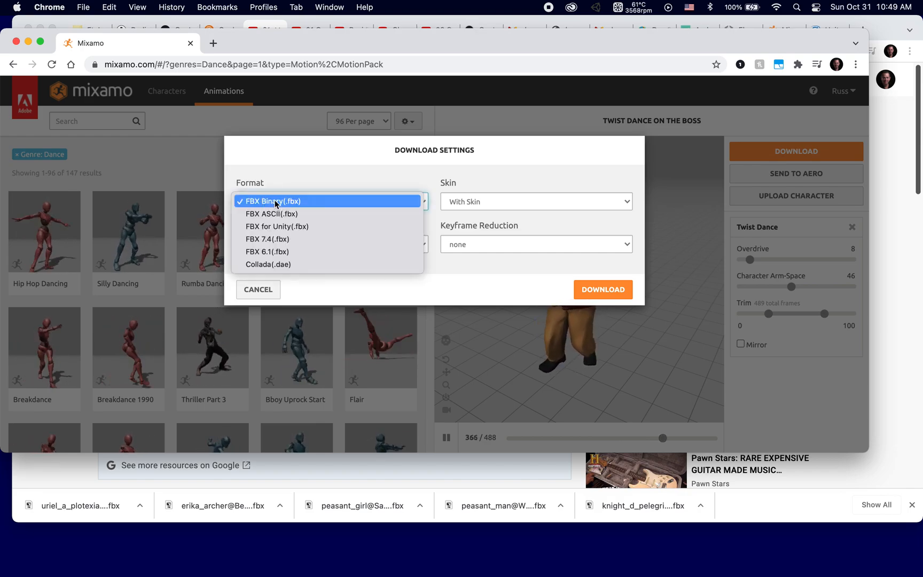
click(281, 226)
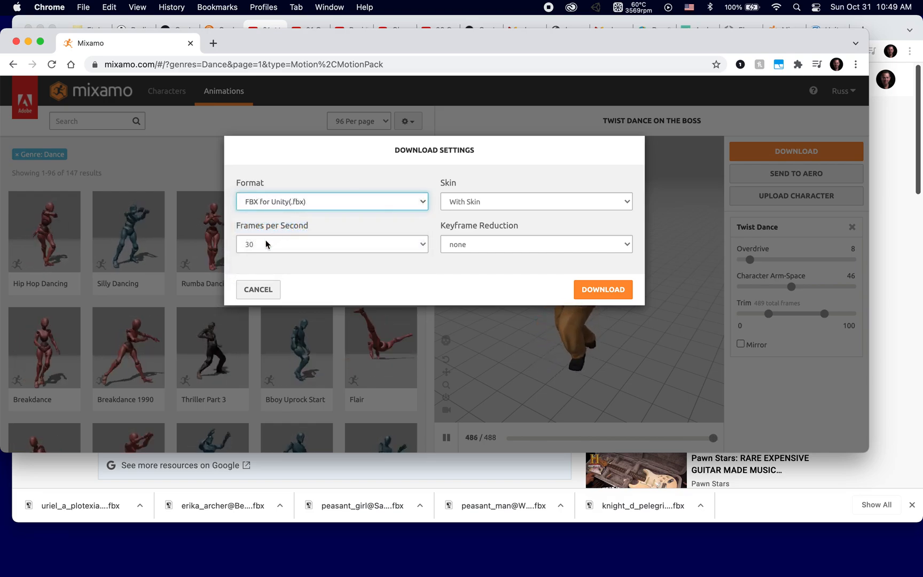
click(269, 246)
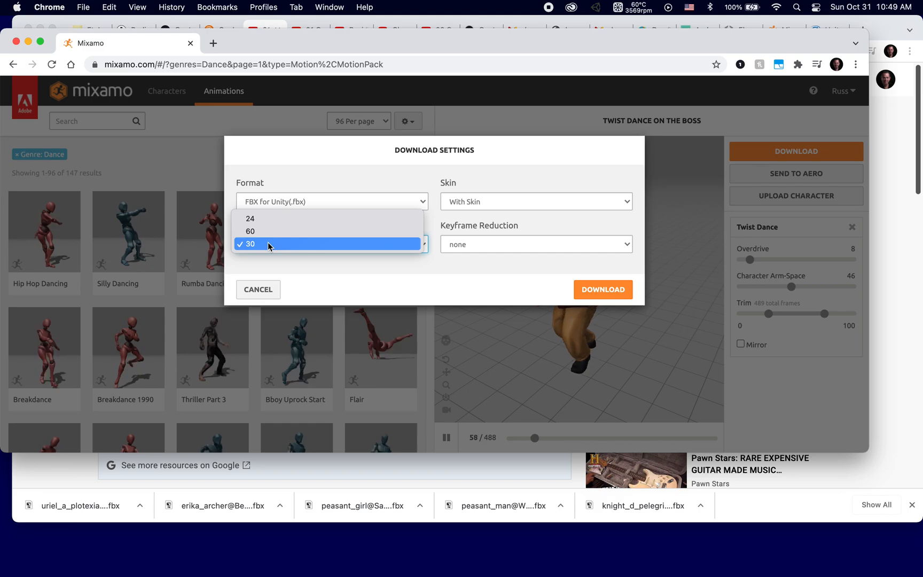
click(270, 231)
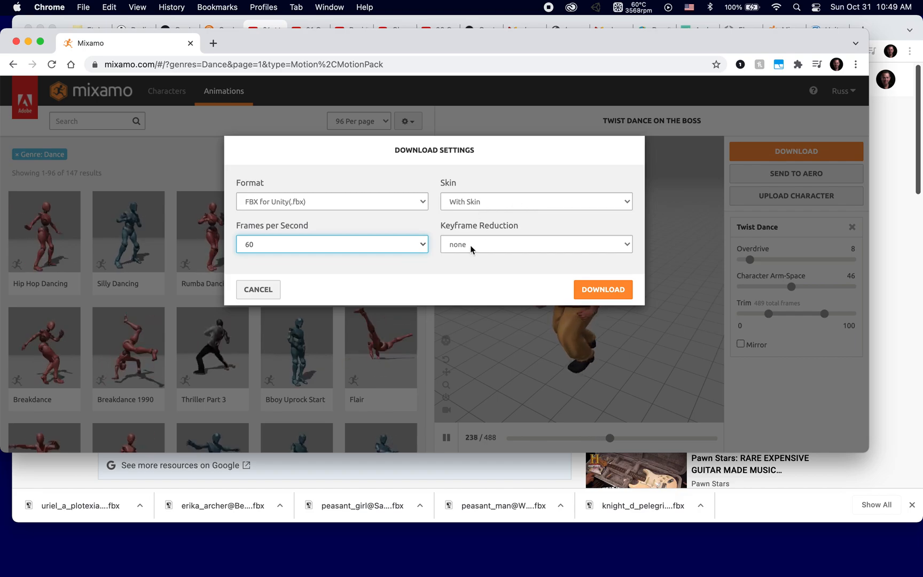
click(594, 293)
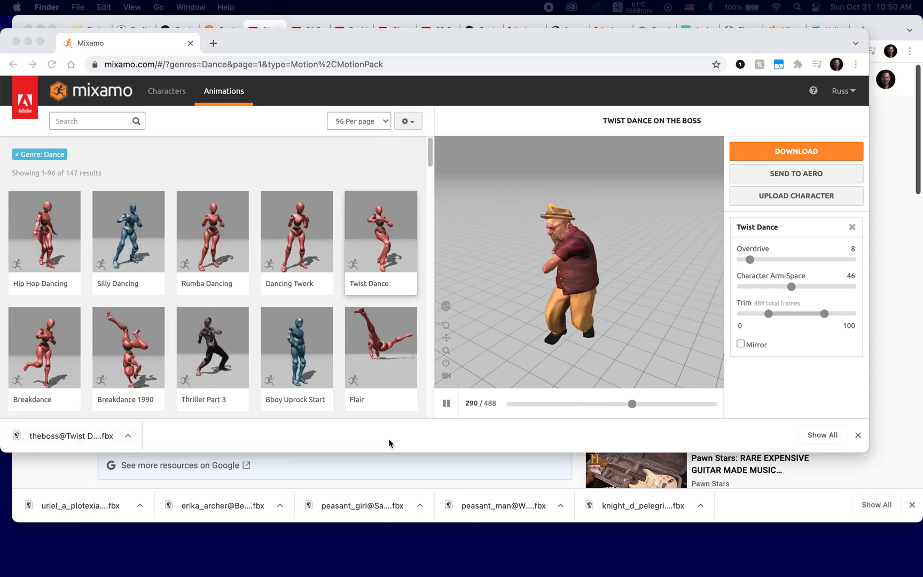
Step: Copy theboss@Twist Dance.fbx from Downloads and open the mixamo project's Assets folder under immersive, Fall 2021, Immersive 2
drag(422, 576, 336, 88)
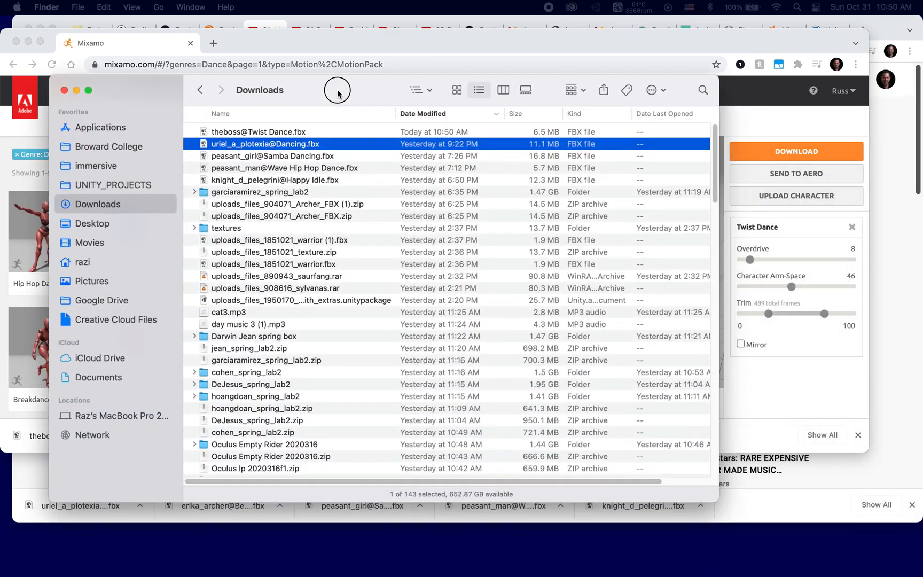
click(203, 132)
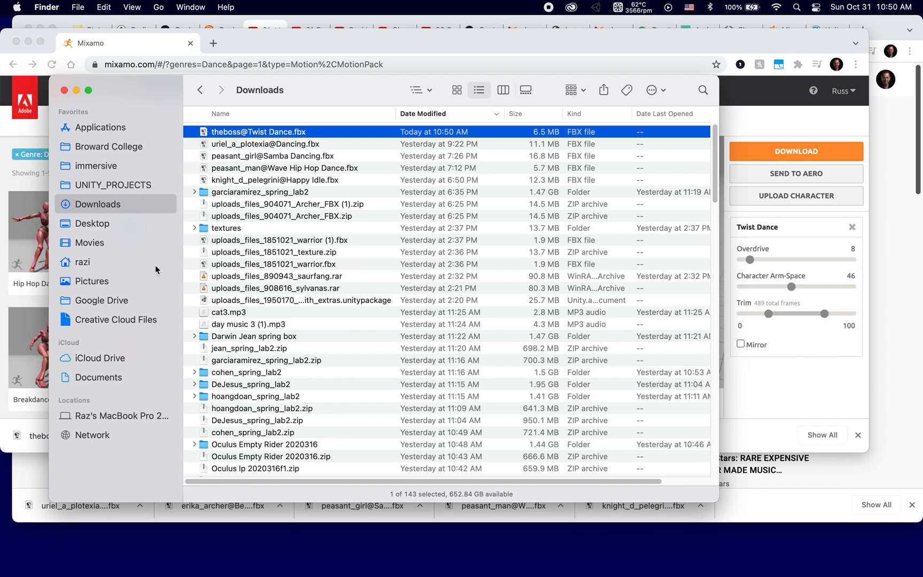
click(107, 165)
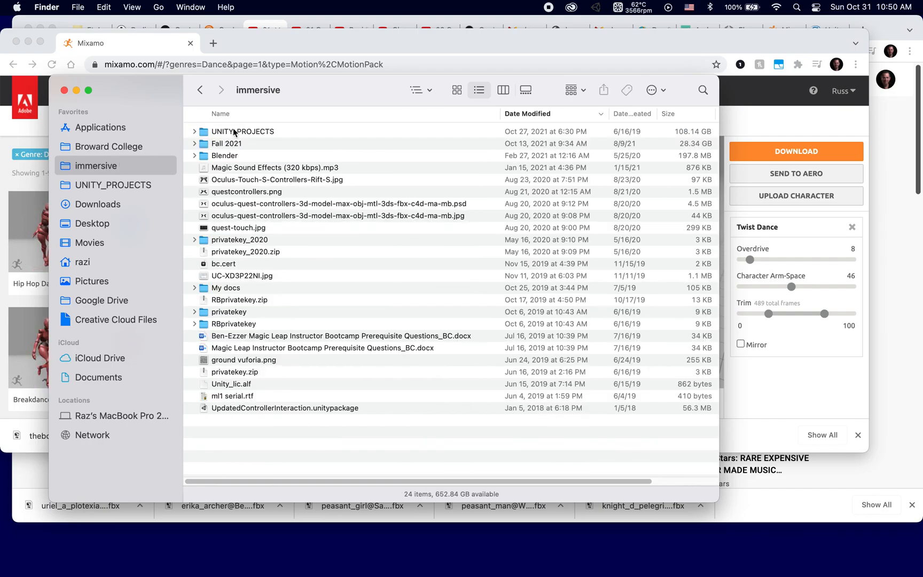
double_click(224, 143)
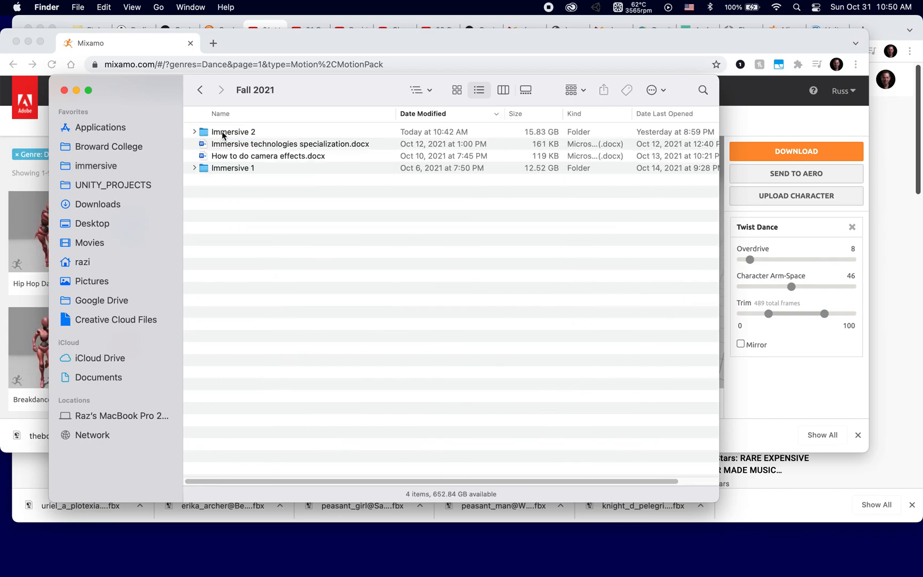
double_click(222, 132)
double_click(223, 132)
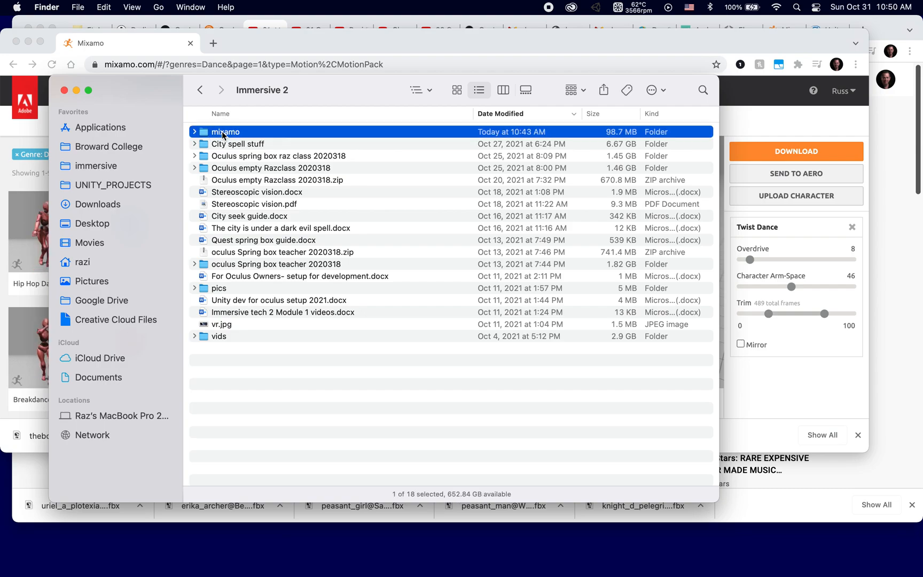
double_click(218, 156)
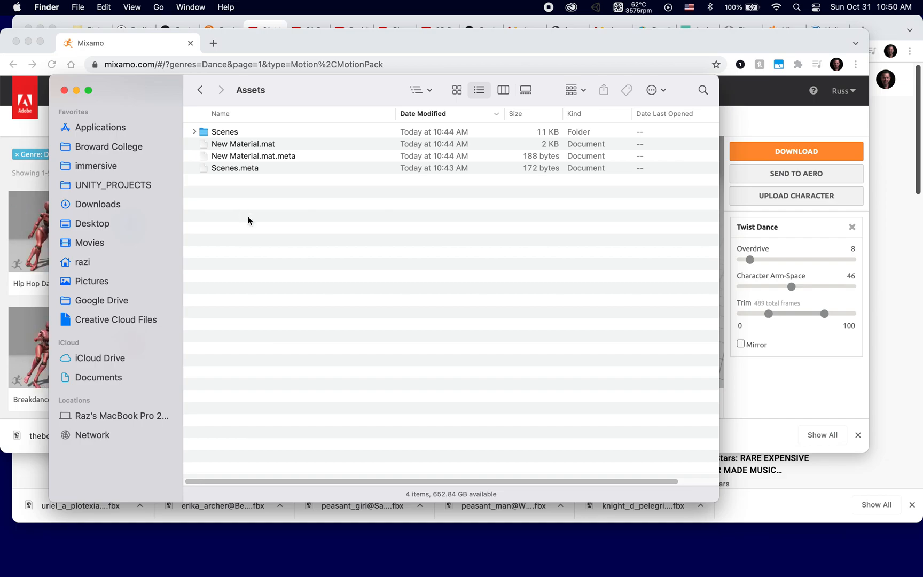
Step: Create a new folder named Chars inside the project's Assets folder
right_click(248, 220)
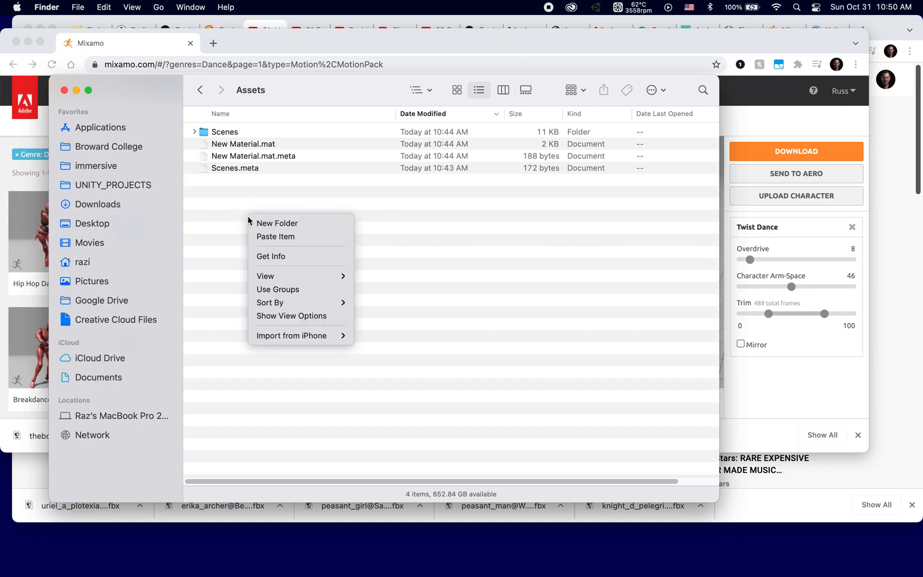
click(289, 222)
text(C)
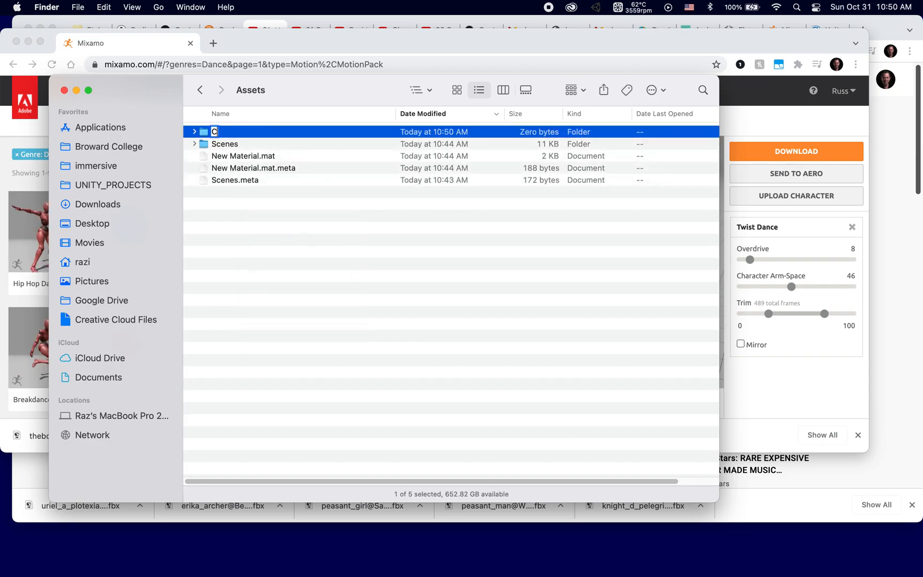
text(har)
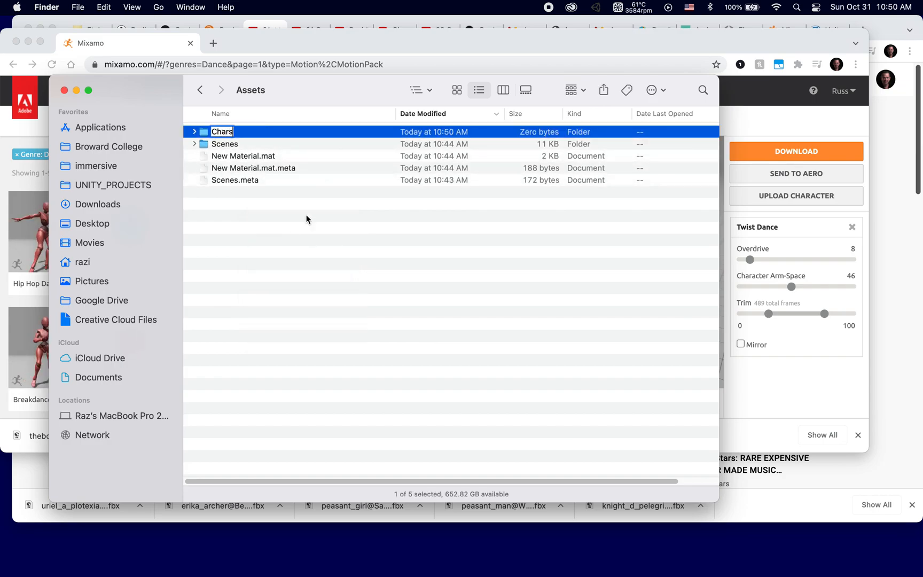
text(s)
key(Return)
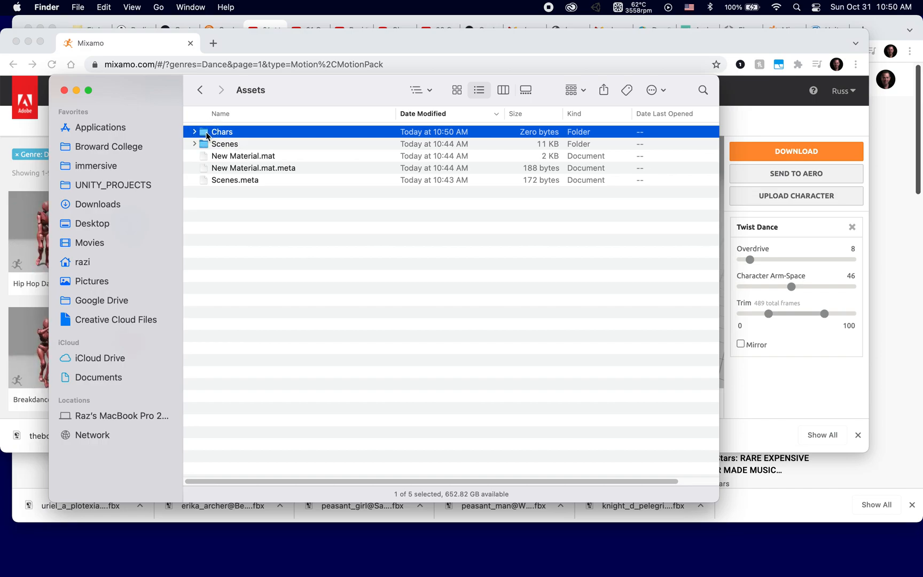
Step: Create a folder named boss inside Chars and paste the copied theboss@Twist Dance.fbx into it
double_click(214, 132)
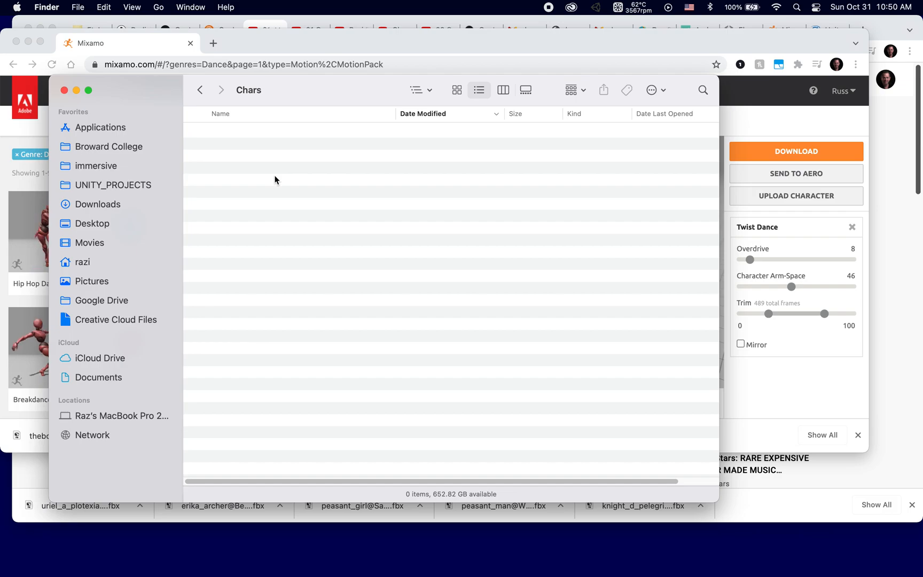
right_click(275, 175)
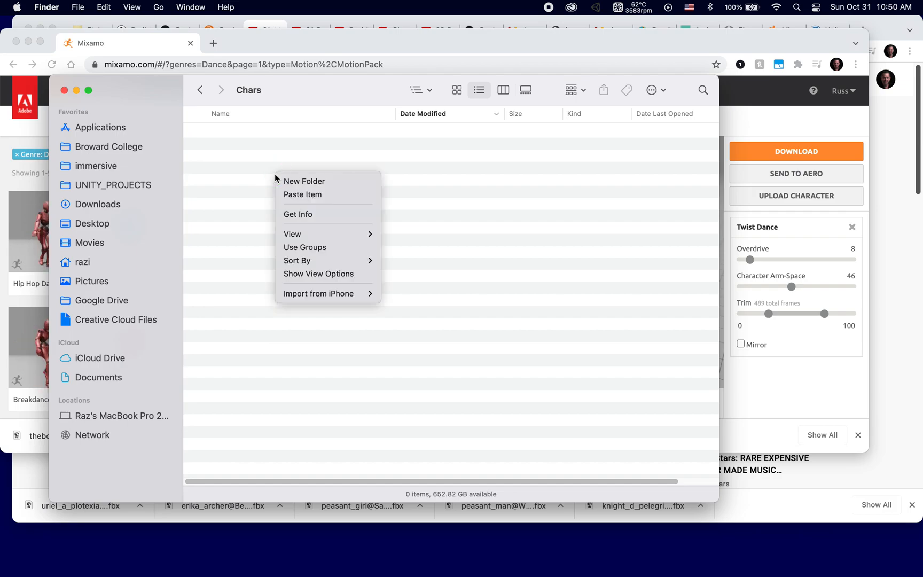
click(291, 179)
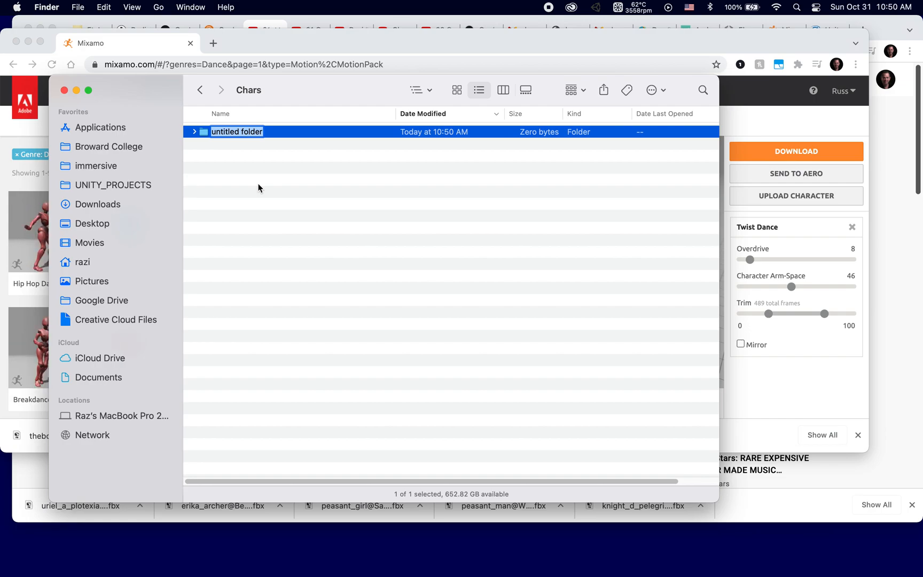
text(boss)
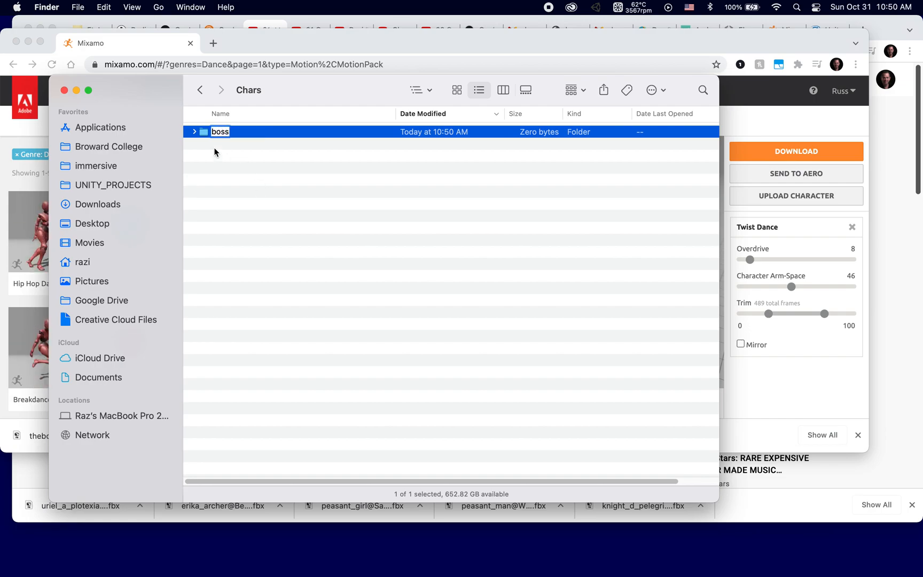
double_click(204, 132)
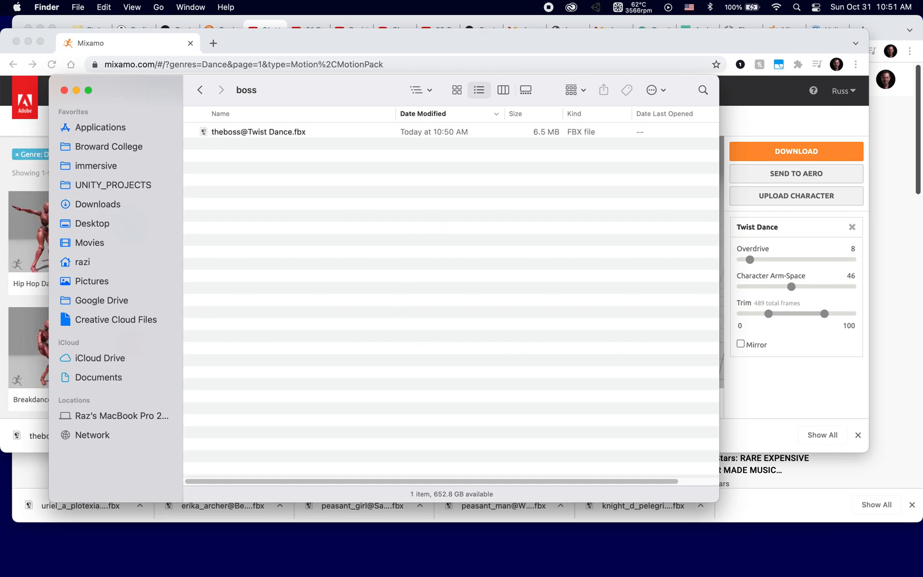
Step: Switch to Unity and add the theboss@Twist Dance model from Assets/Chars/boss to the SampleScene hierarchy
key(super+Tab)
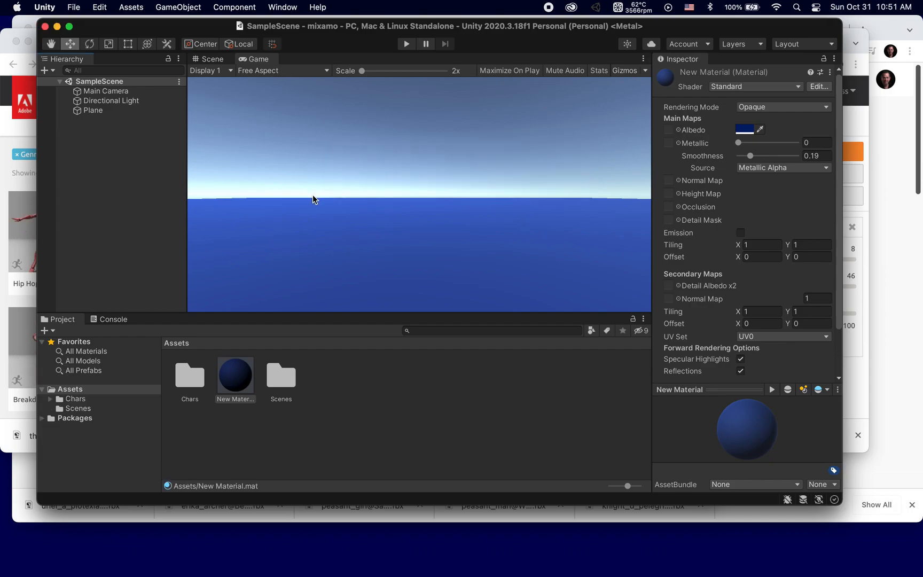
double_click(189, 379)
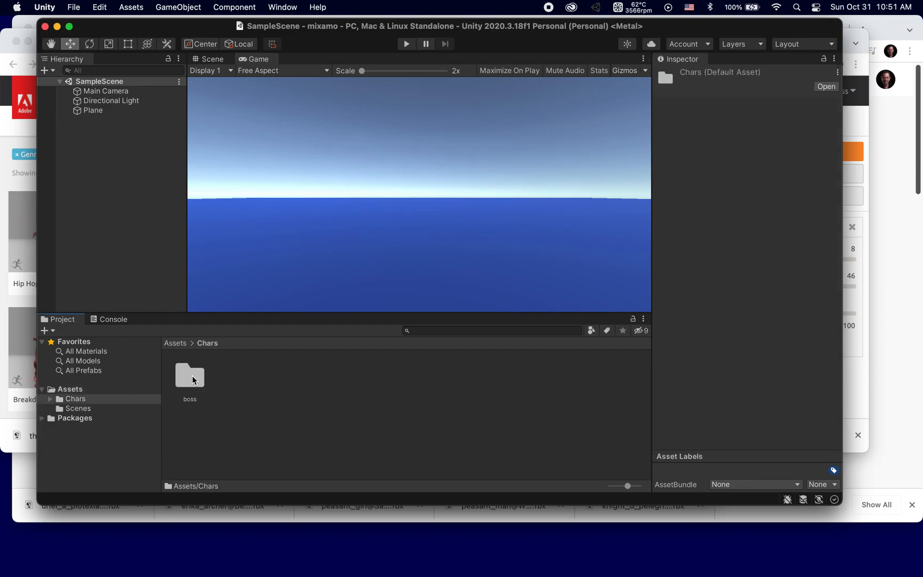
double_click(191, 377)
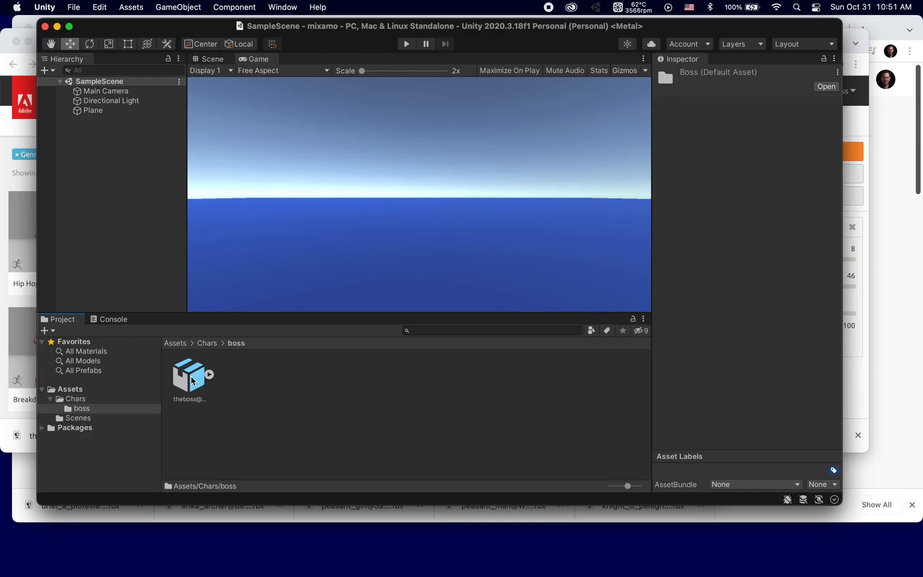
click(191, 379)
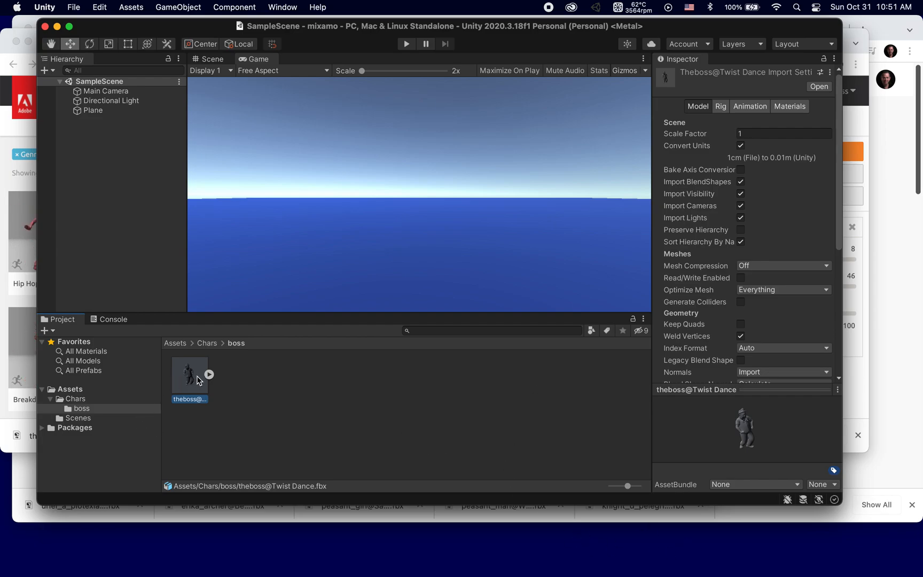
drag(193, 378, 107, 212)
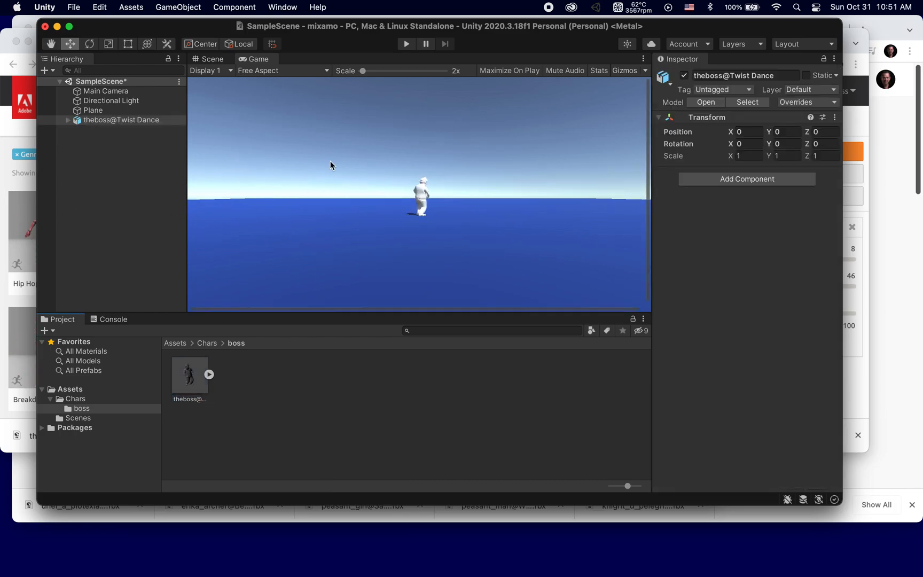
Step: Bring the Scene view forward and dock the Game view beside the Project window so both are visible
scroll(332, 165, up, 5)
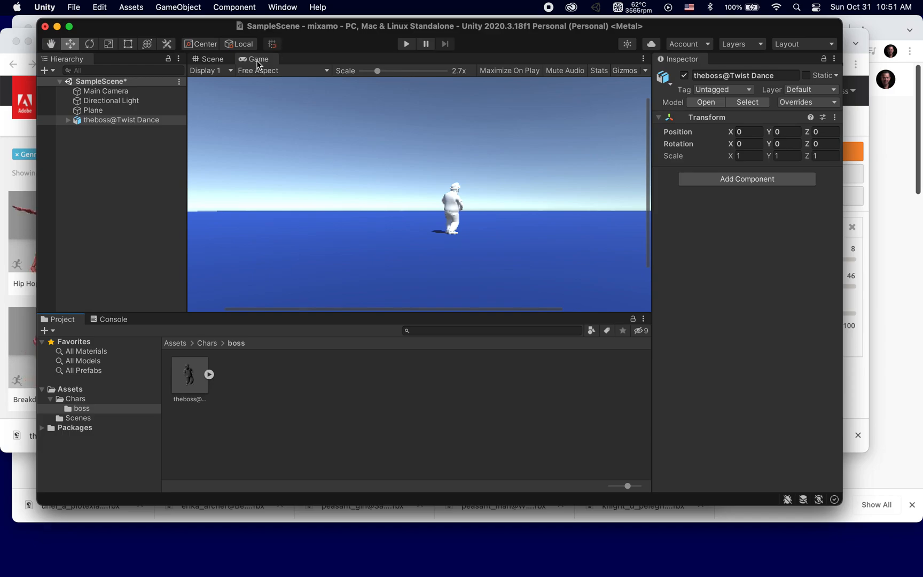
click(211, 59)
drag(239, 60, 536, 423)
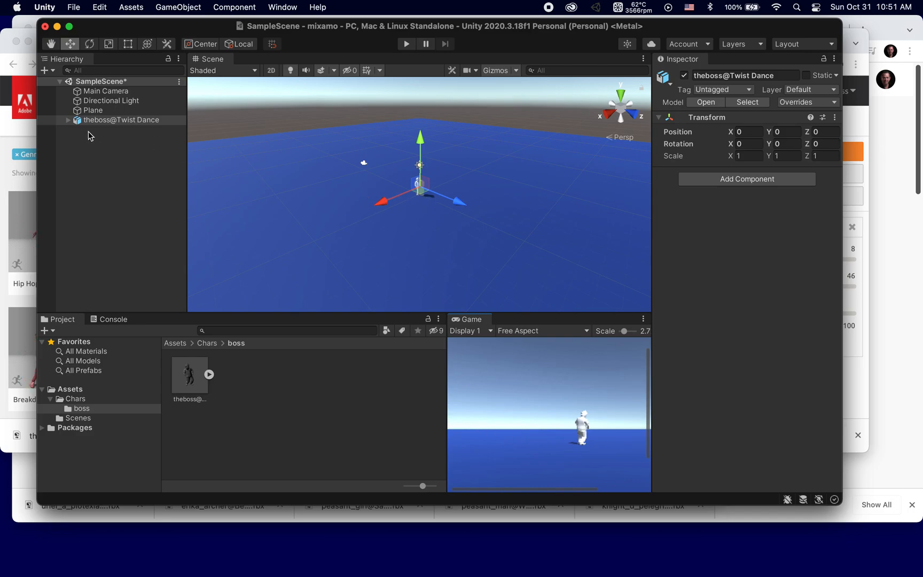
Step: Extract the theboss@Twist Dance model's embedded textures into the boss folder and fix the Boss_normal.png normal map setting
click(78, 118)
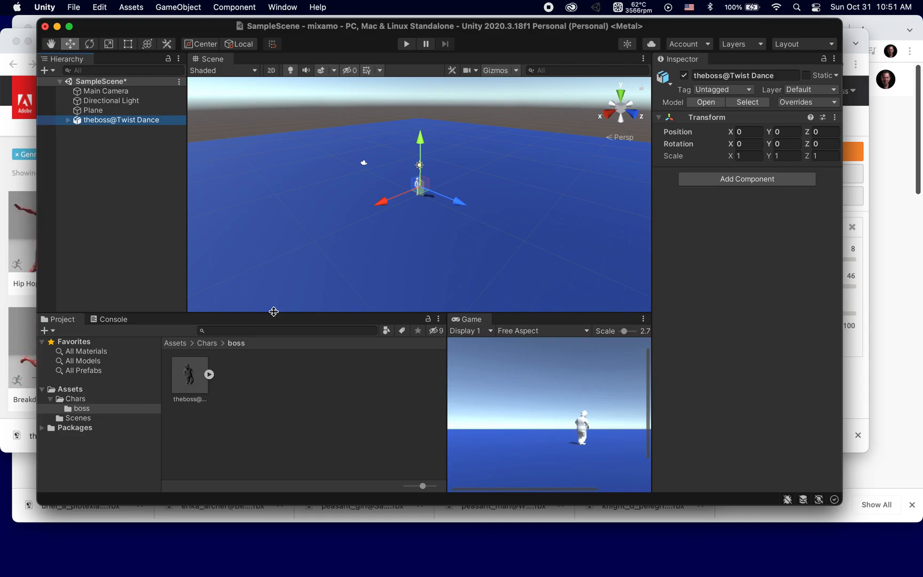
click(196, 380)
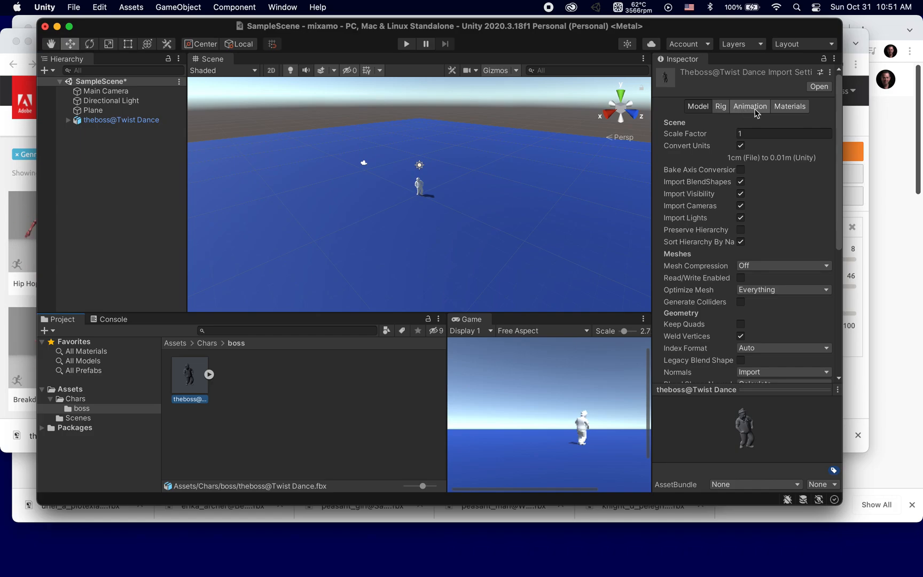
click(799, 110)
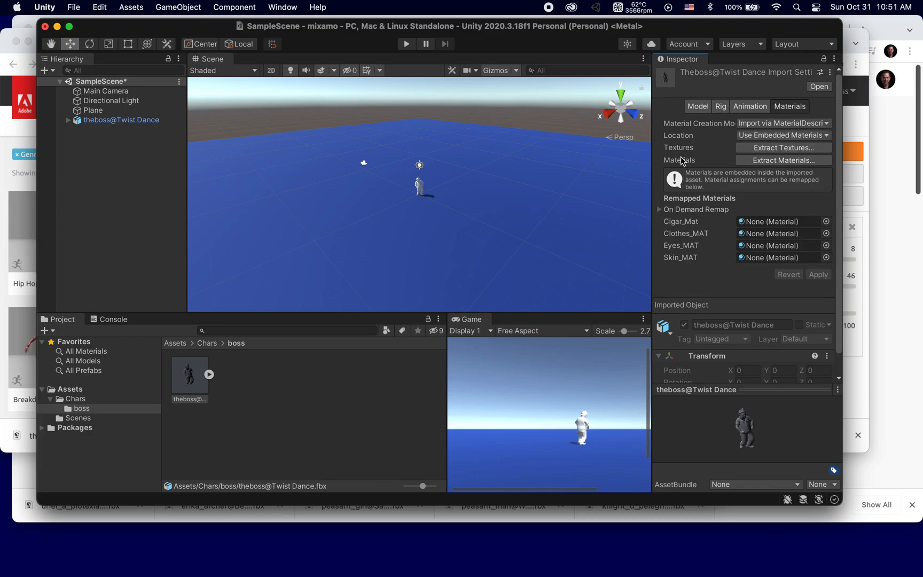
click(762, 150)
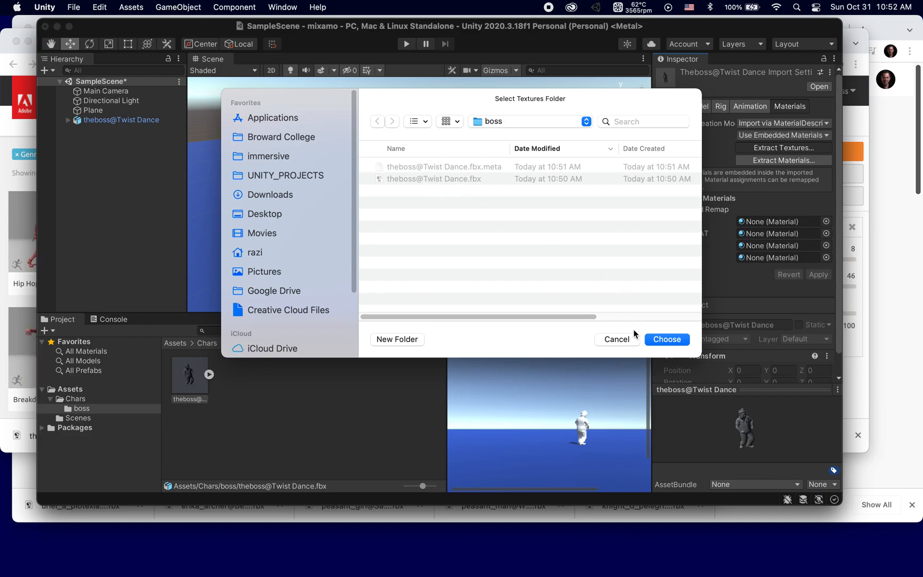
click(662, 340)
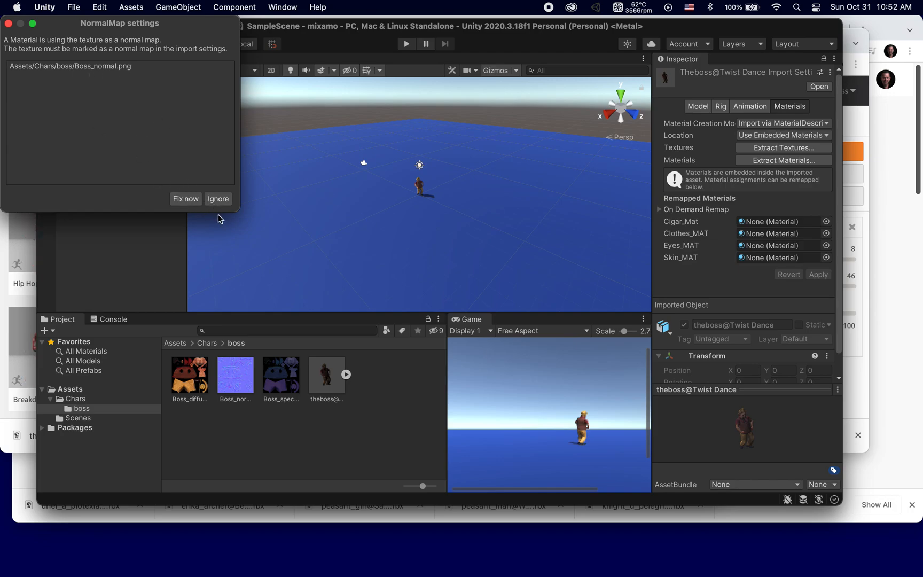
click(187, 199)
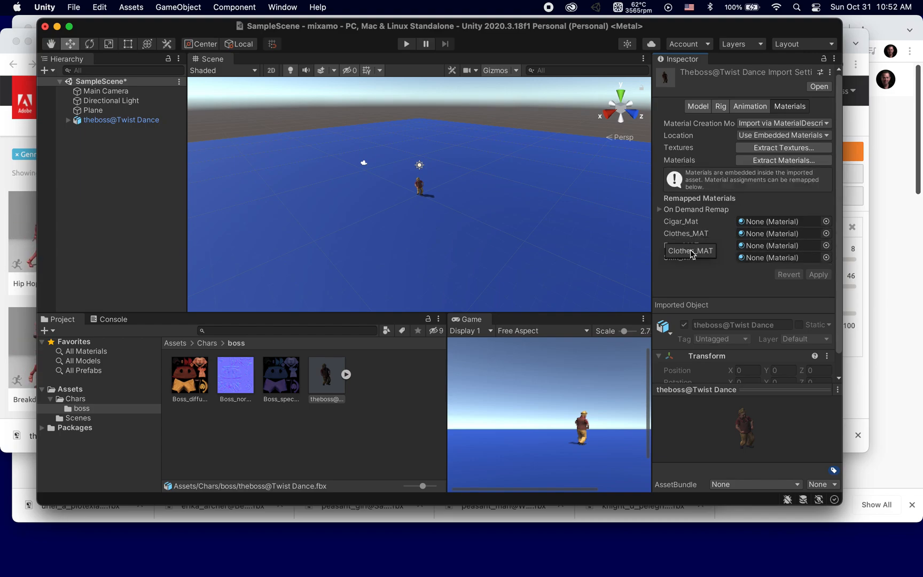
Step: Extract the theboss@Twist Dance model's embedded materials into the boss folder
click(779, 161)
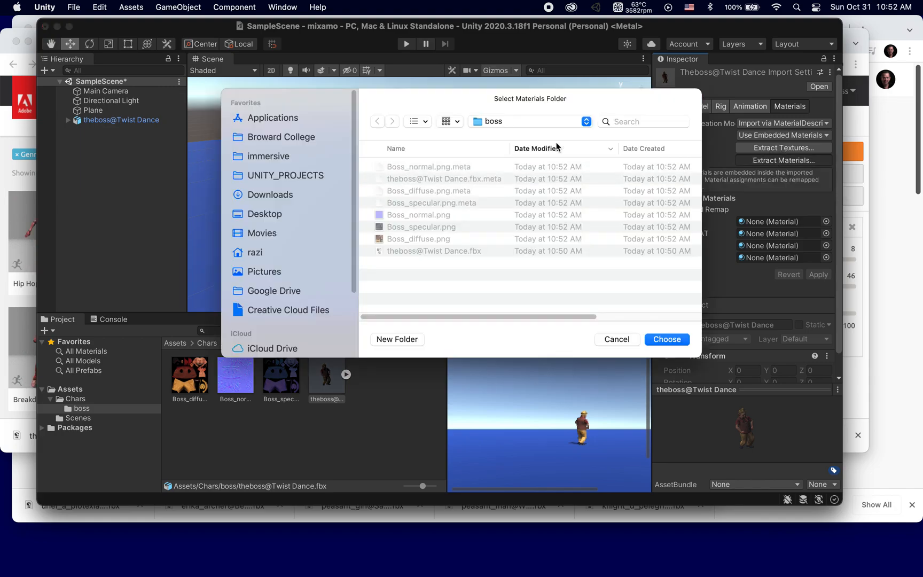
click(650, 338)
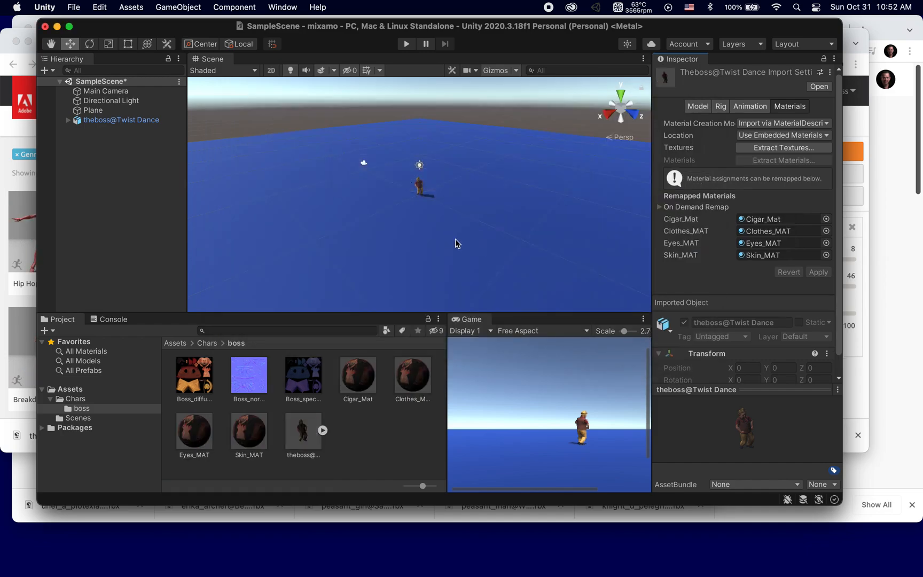
Step: Examine the textured boss up close, then run the scene briefly in Play mode and stop it
scroll(435, 212, up, 5)
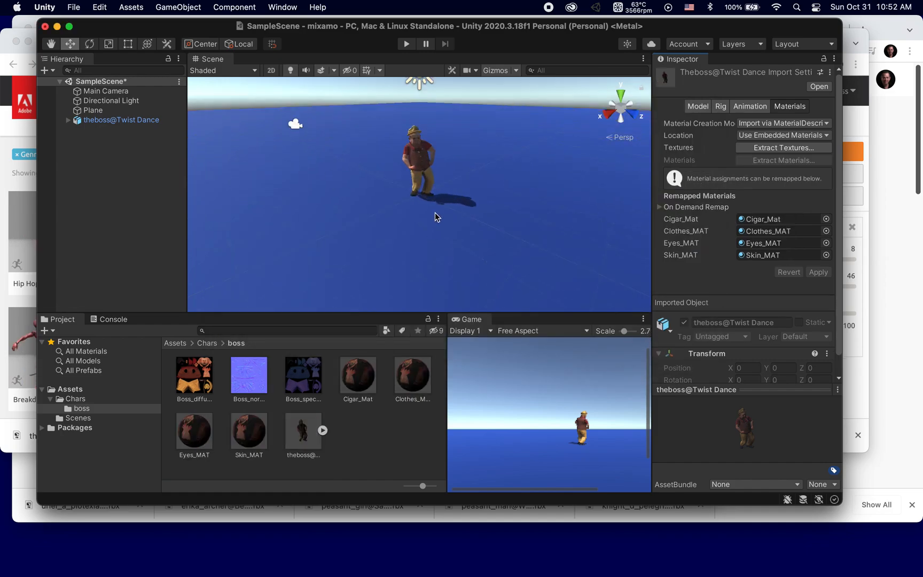
click(407, 45)
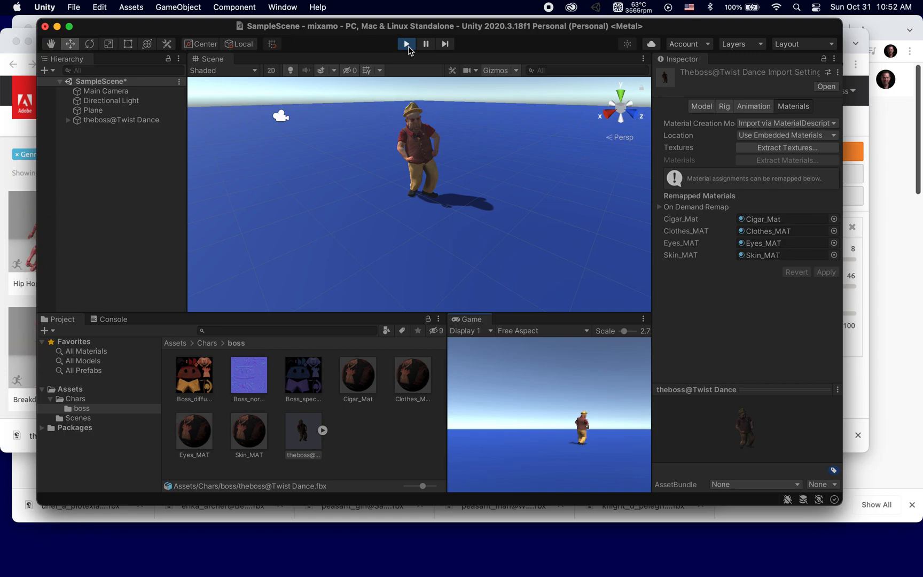
click(407, 45)
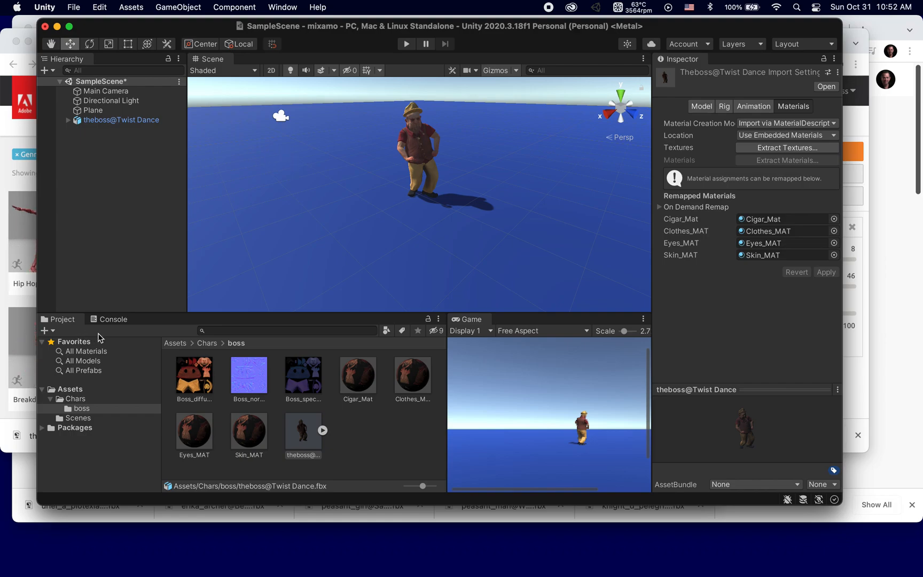
Step: Show the boss folder's assets as a list and expand the contents of the theboss@Twist Dance model
drag(421, 486, 391, 486)
click(234, 445)
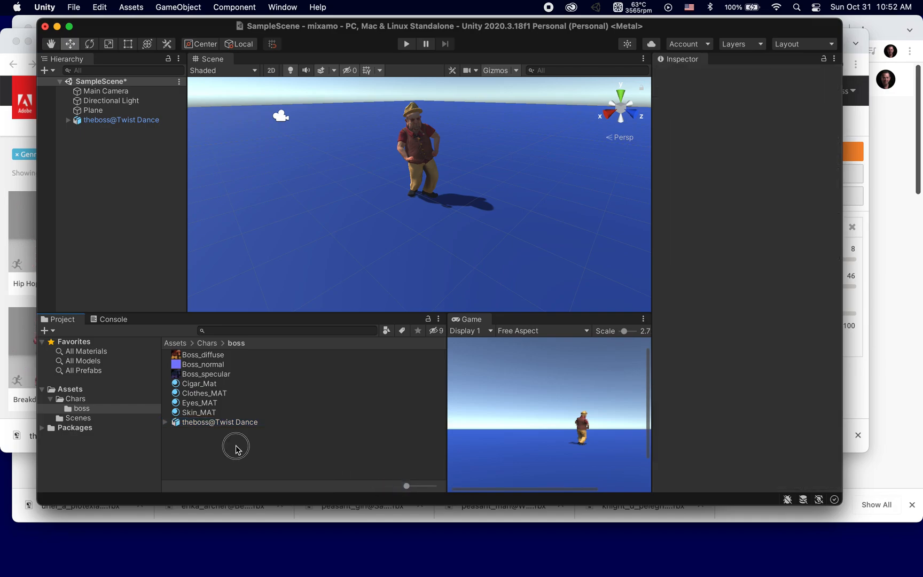
click(165, 422)
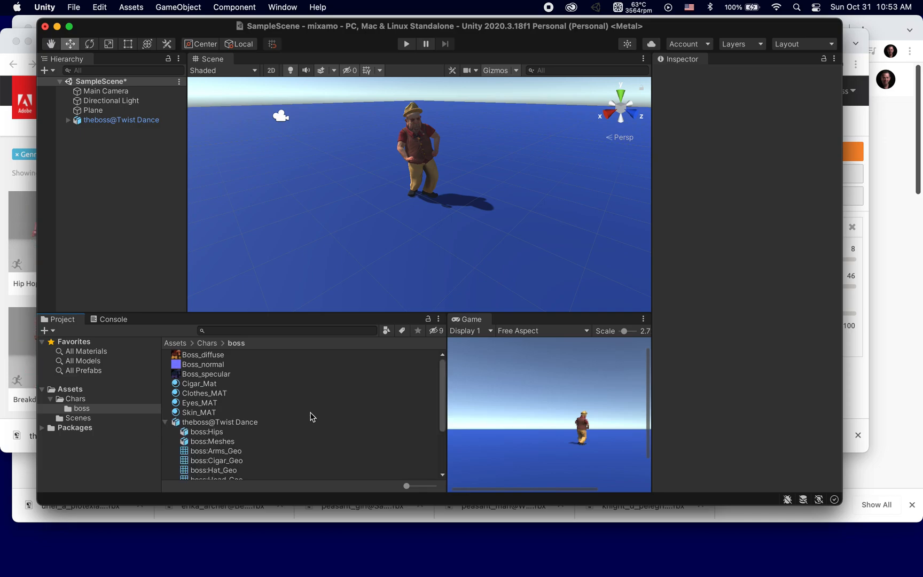
Step: Assign the Twist Dance clip from the boss folder to the theboss@Twist Dance scene object, then test it briefly in Play mode
scroll(311, 416, down, 1)
scroll(310, 407, down, 3)
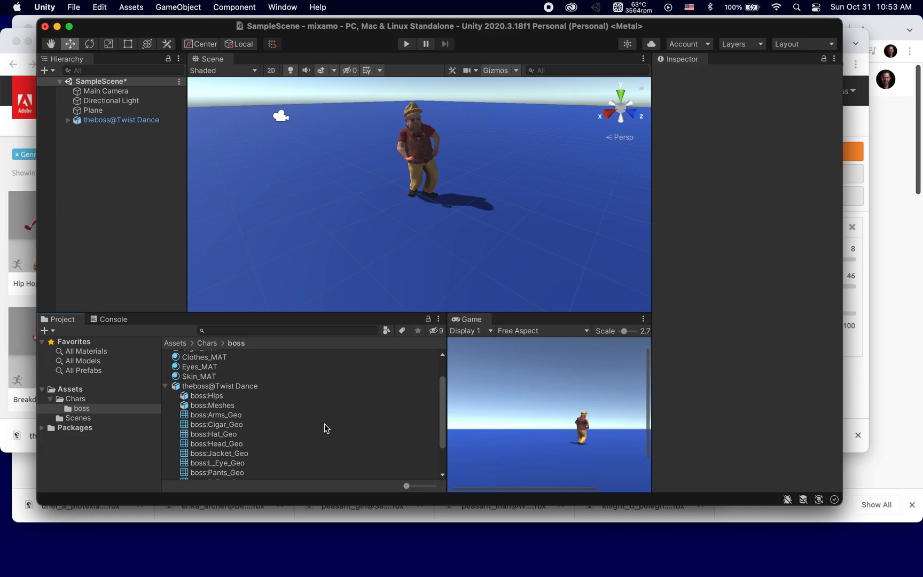
scroll(325, 428, down, 5)
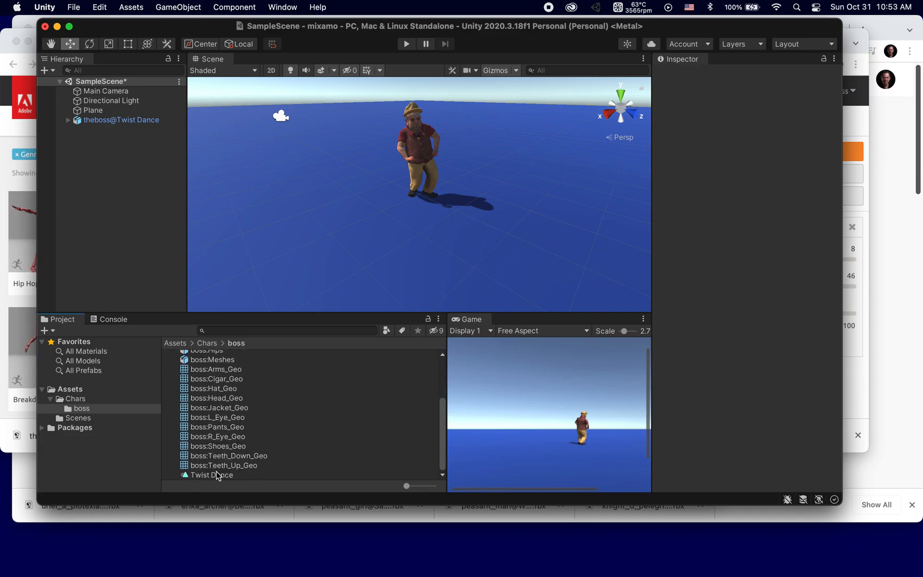
click(186, 477)
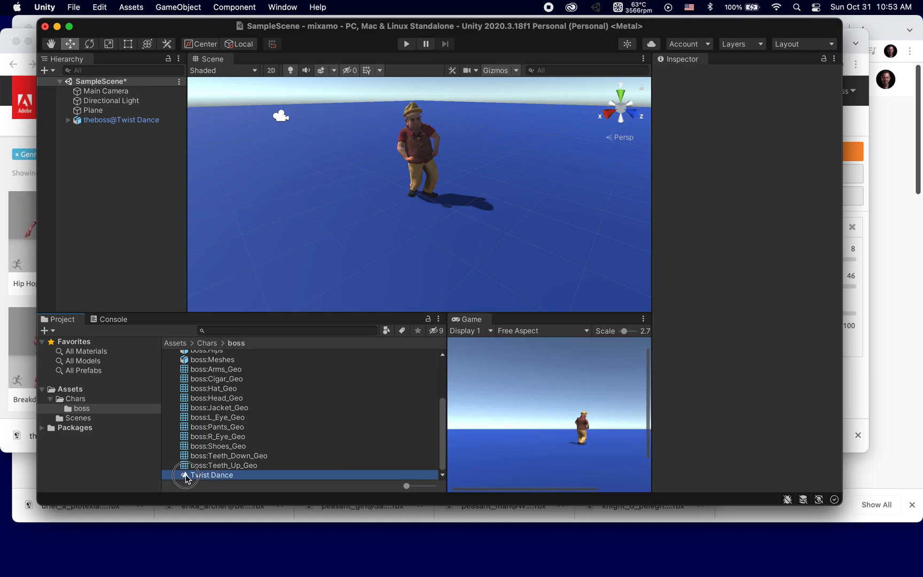
drag(185, 477, 105, 122)
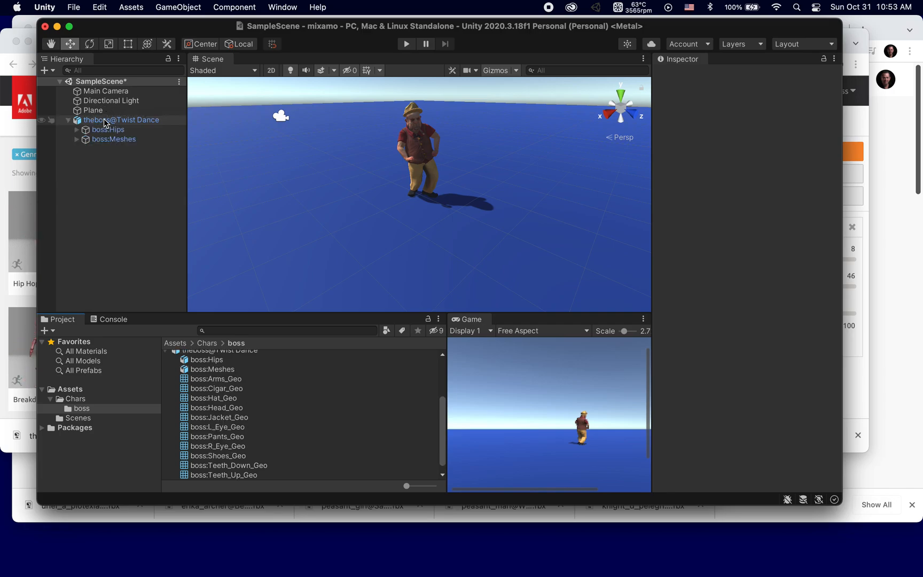
click(154, 122)
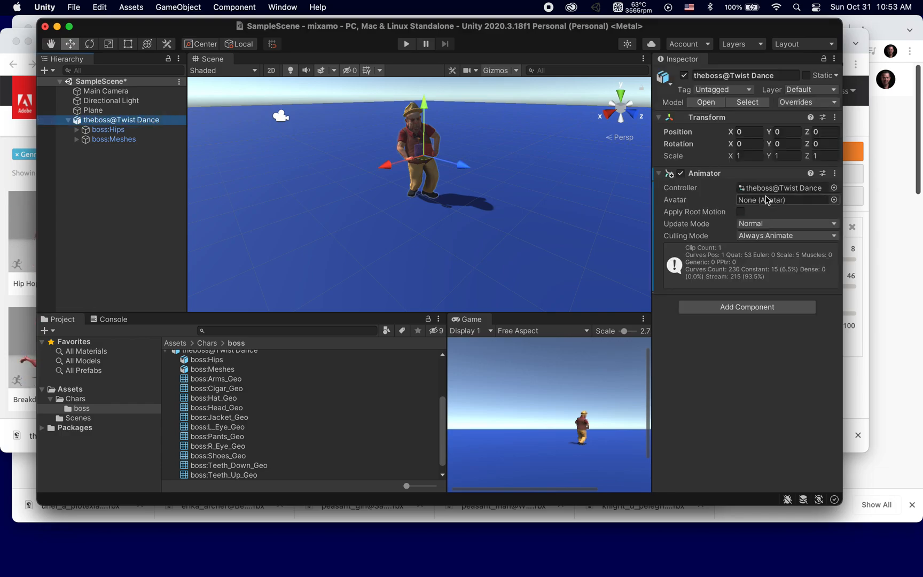
click(406, 44)
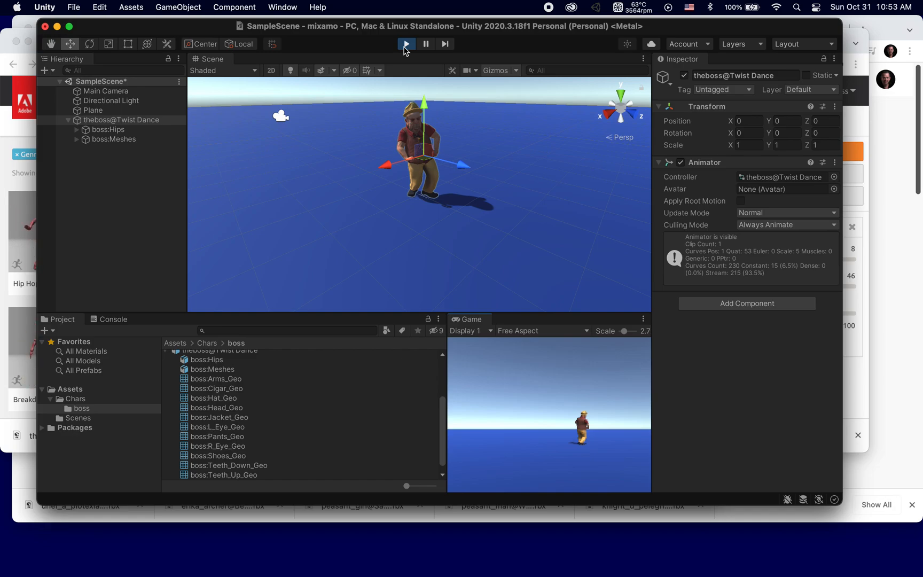
click(406, 45)
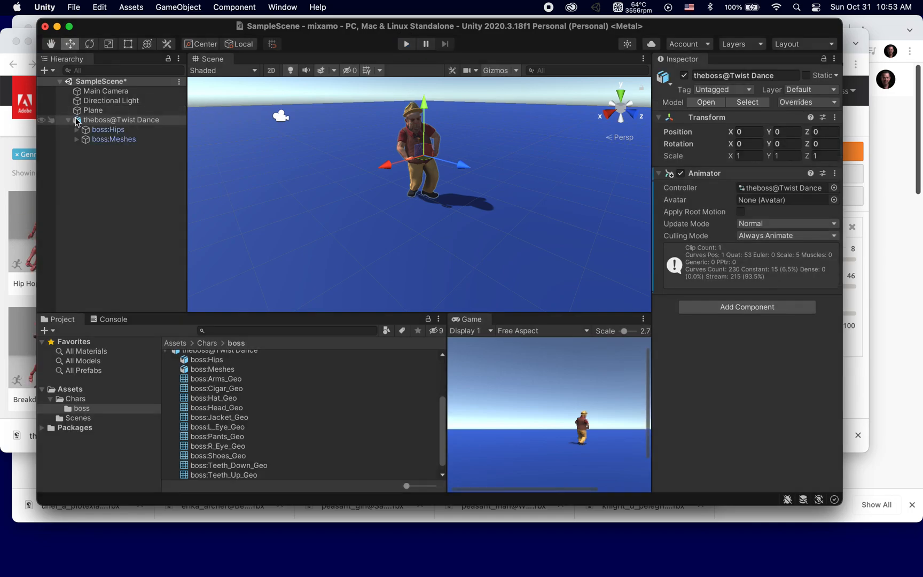
Step: Enable Loop Time on the Twist Dance clip in the theboss@Twist Dance import settings, apply it and test the loop in Play mode
click(77, 121)
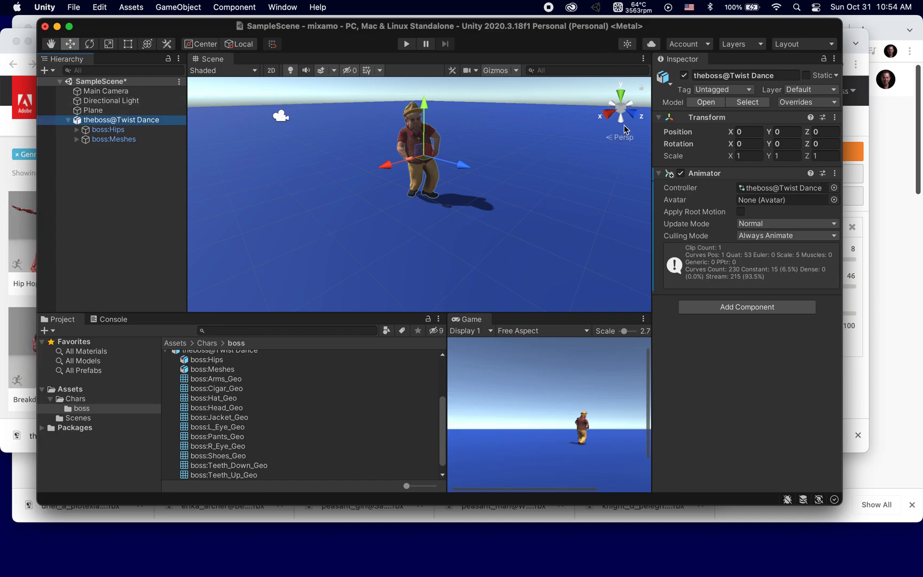
click(84, 169)
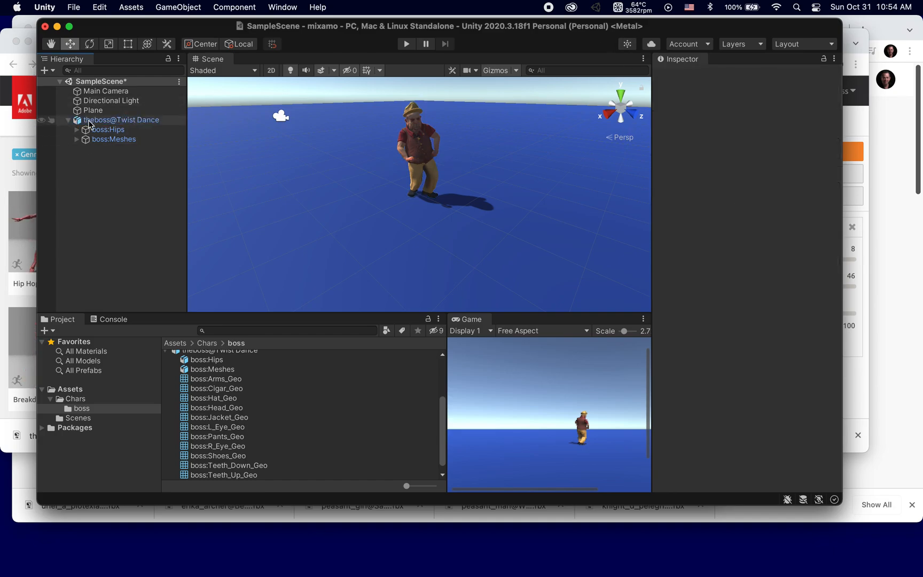
click(90, 122)
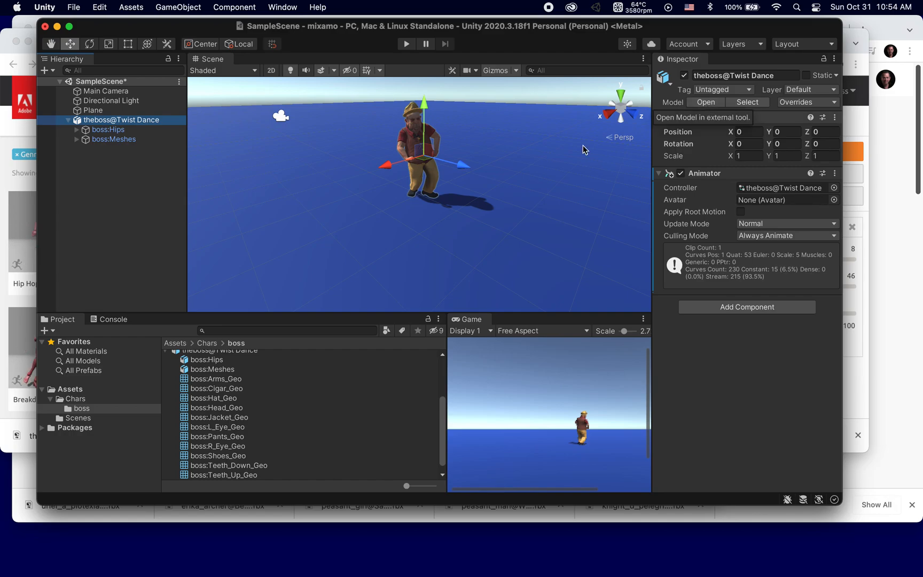
click(748, 102)
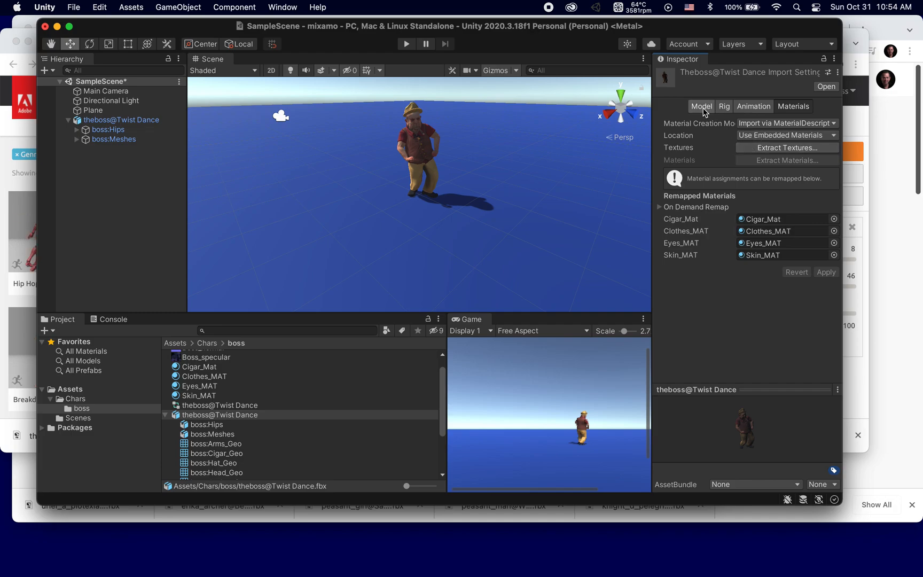
click(765, 111)
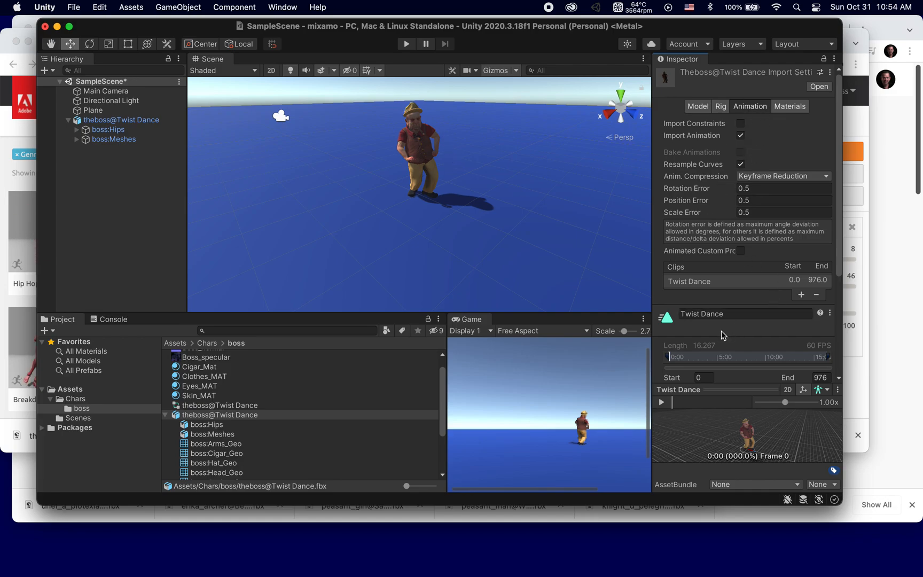
drag(839, 240, 835, 319)
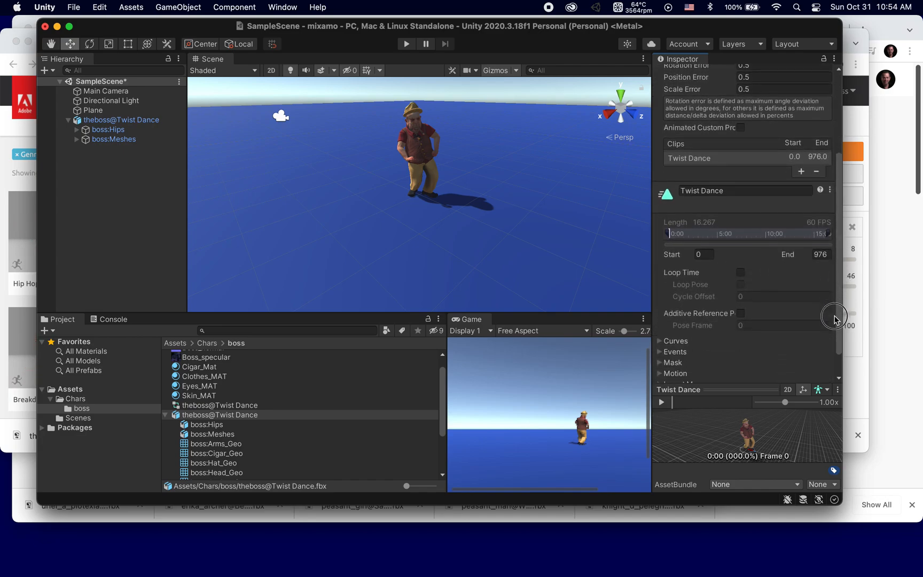
click(741, 273)
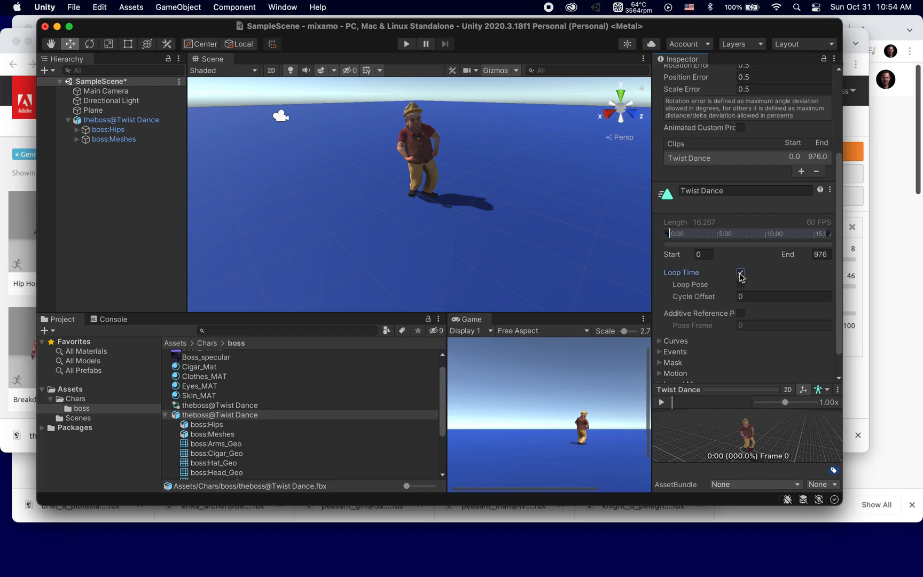
click(404, 44)
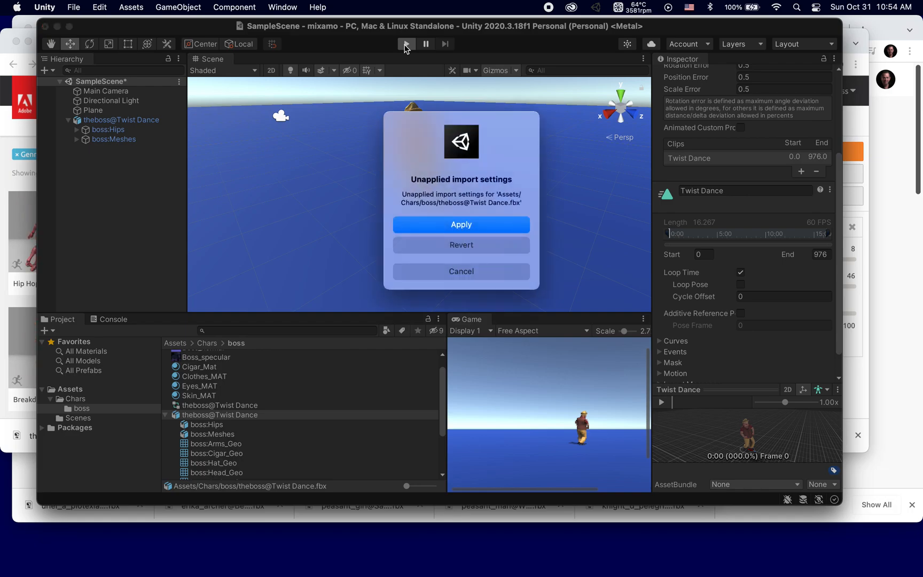
click(510, 225)
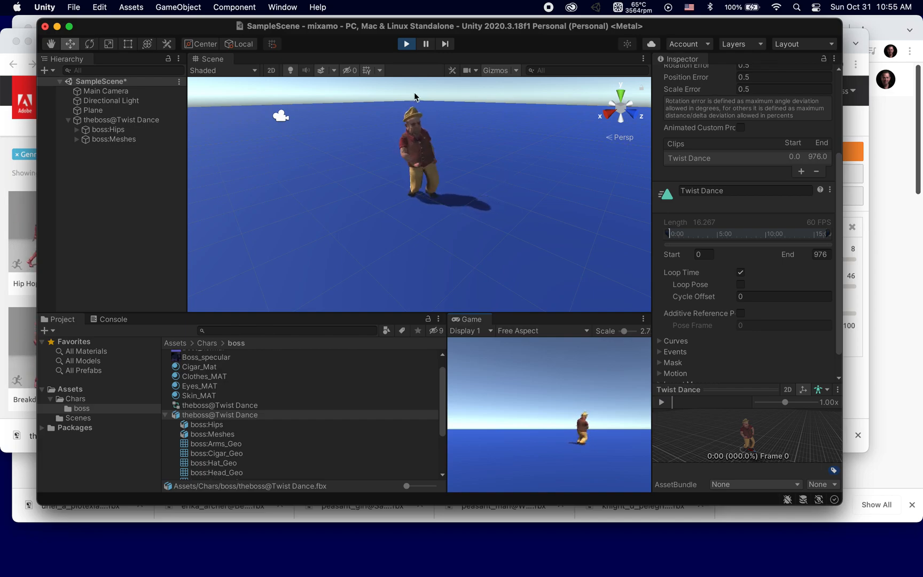
click(407, 44)
Step: Open the Animator graph for theboss@Twist Dance and place the Twist Dance state directly below Entry, inspecting both nodes
click(101, 121)
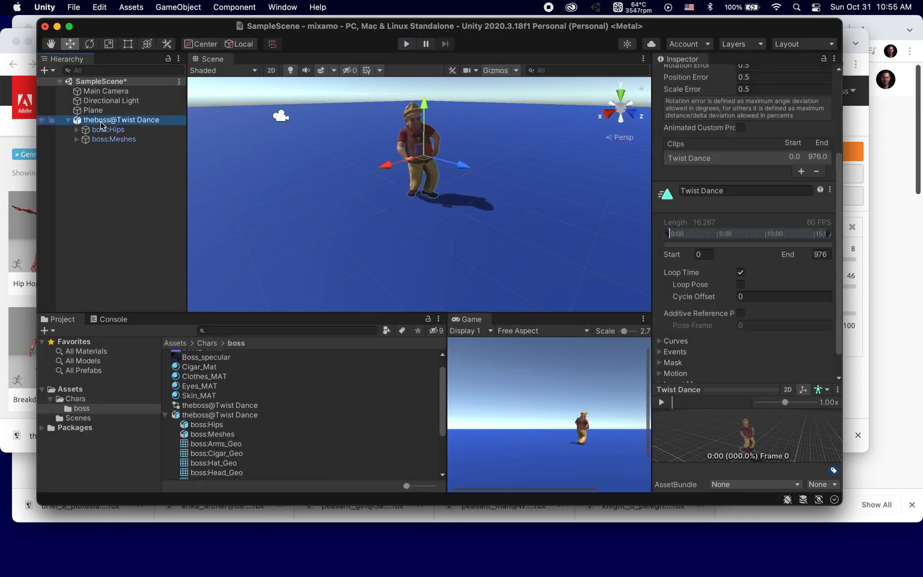
click(282, 8)
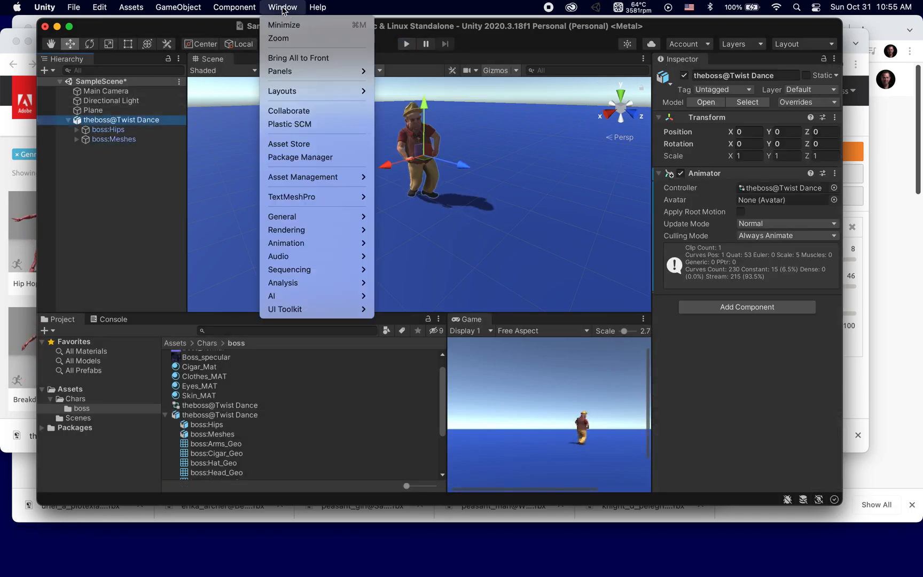
mouse_move(303, 246)
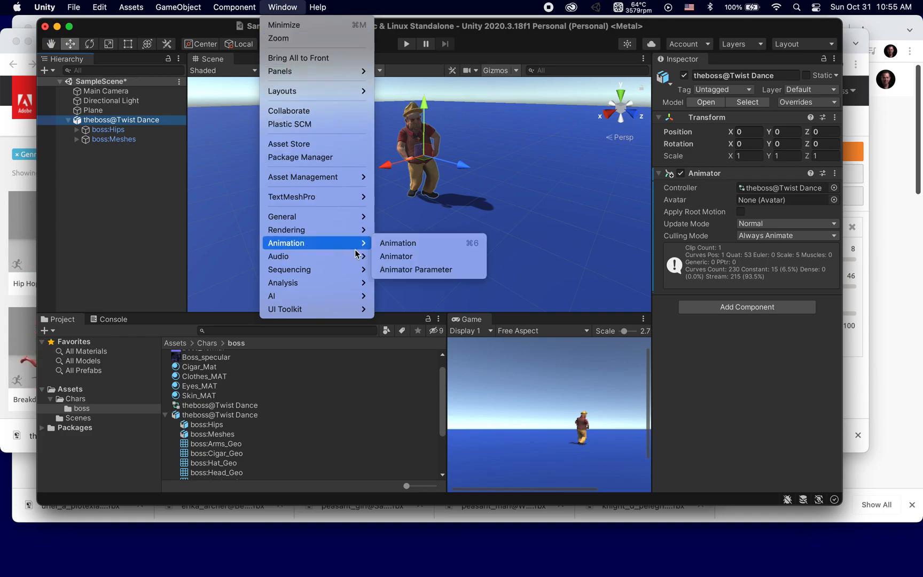
click(413, 256)
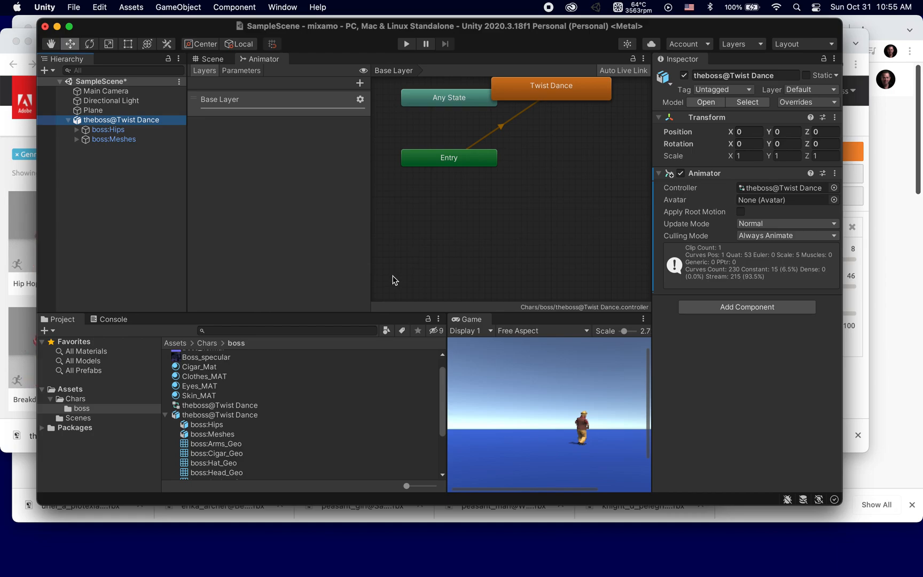
drag(557, 85, 447, 215)
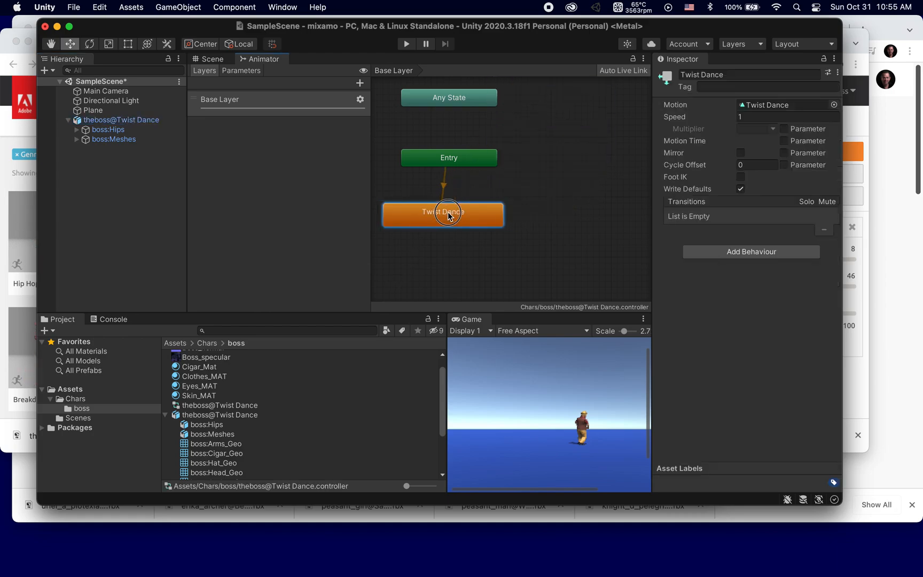
click(449, 160)
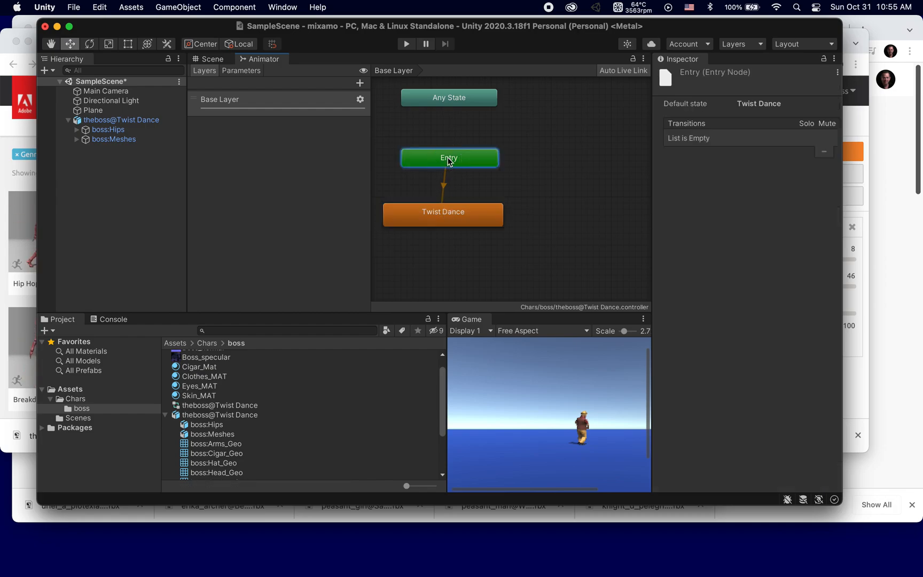
click(439, 211)
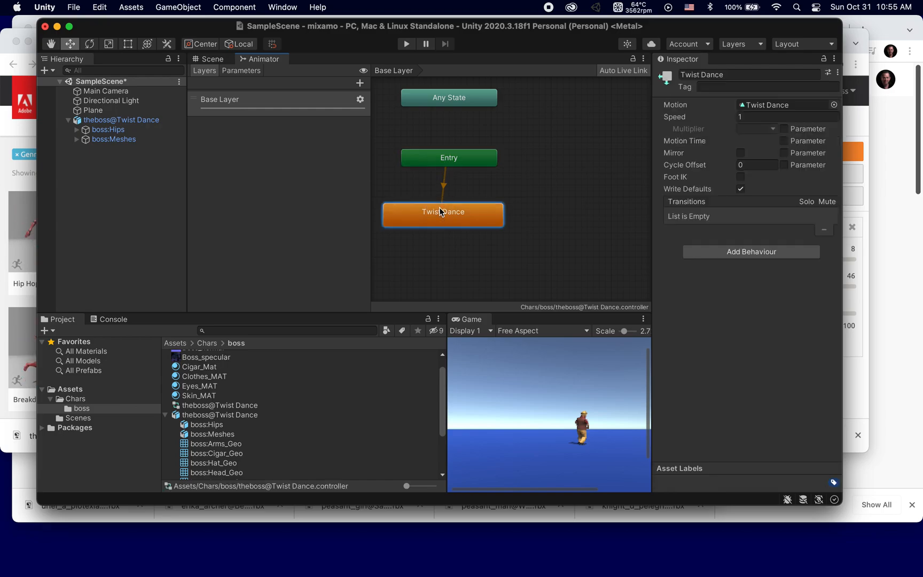
Step: Set the speed of the Twist Dance state in the boss's Animator graph to 0.4
click(123, 120)
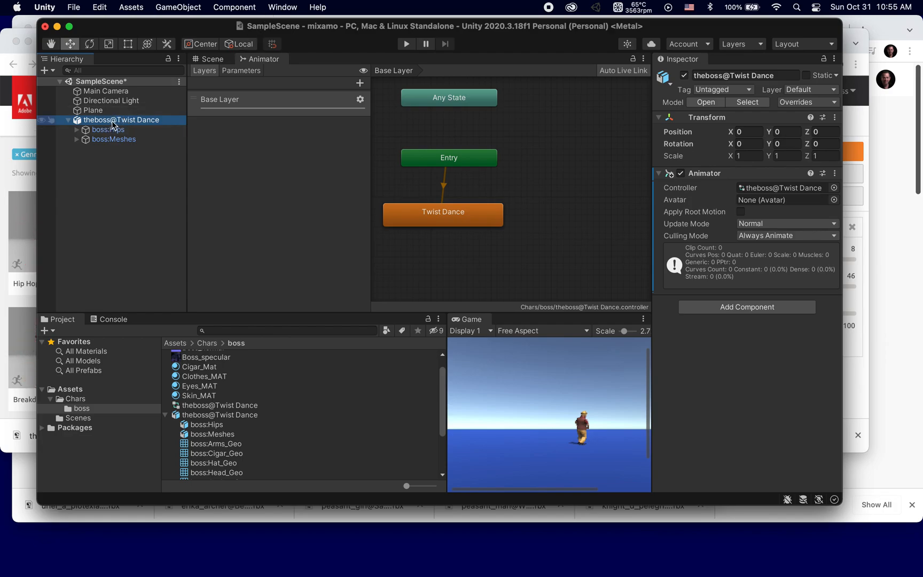
click(283, 8)
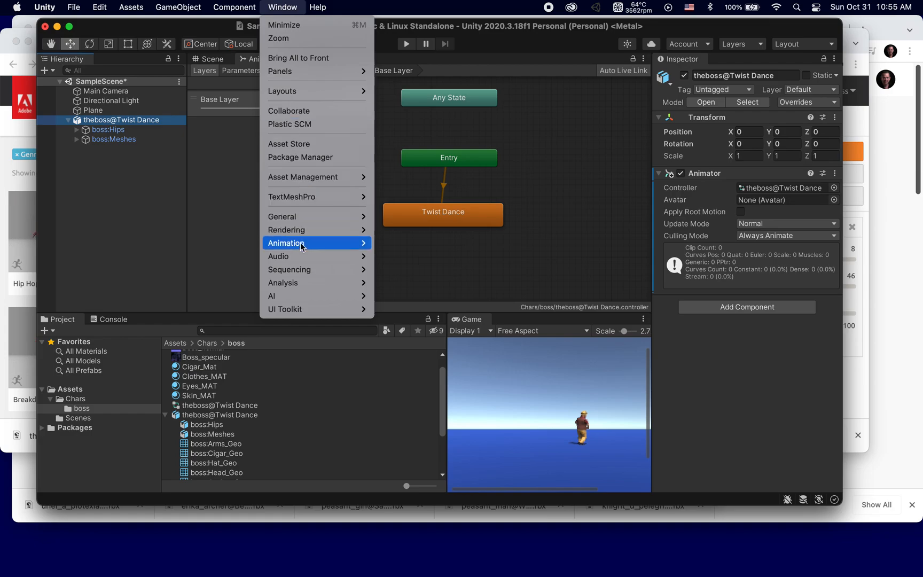
mouse_move(300, 243)
click(430, 259)
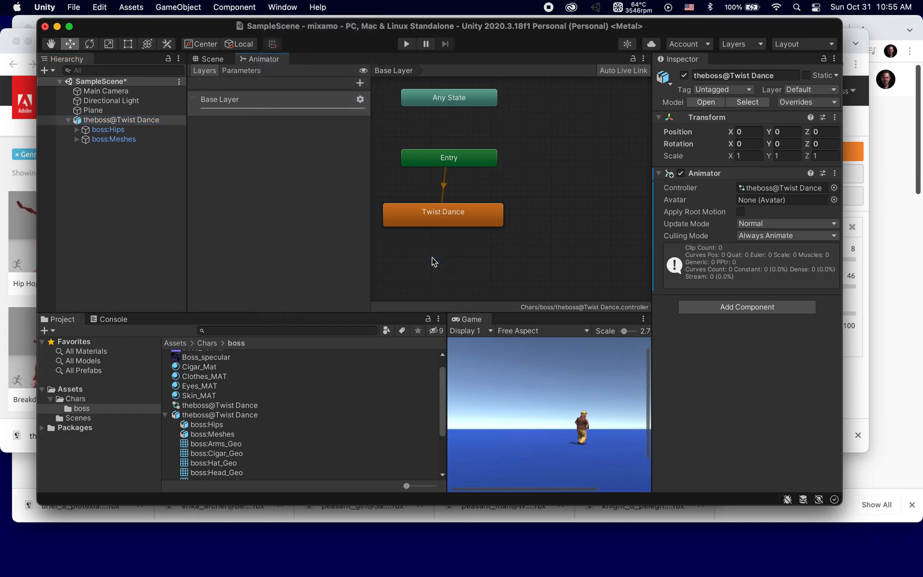
click(446, 222)
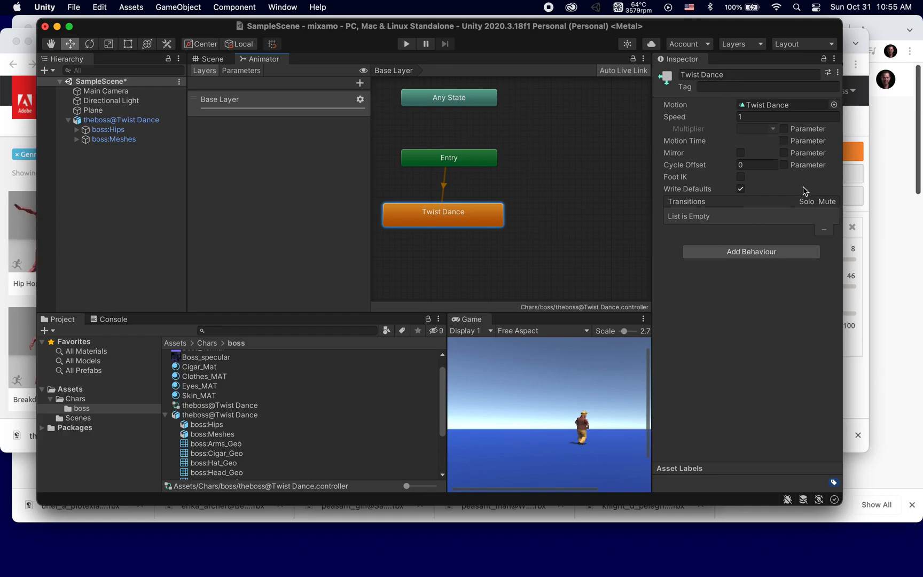
click(739, 118)
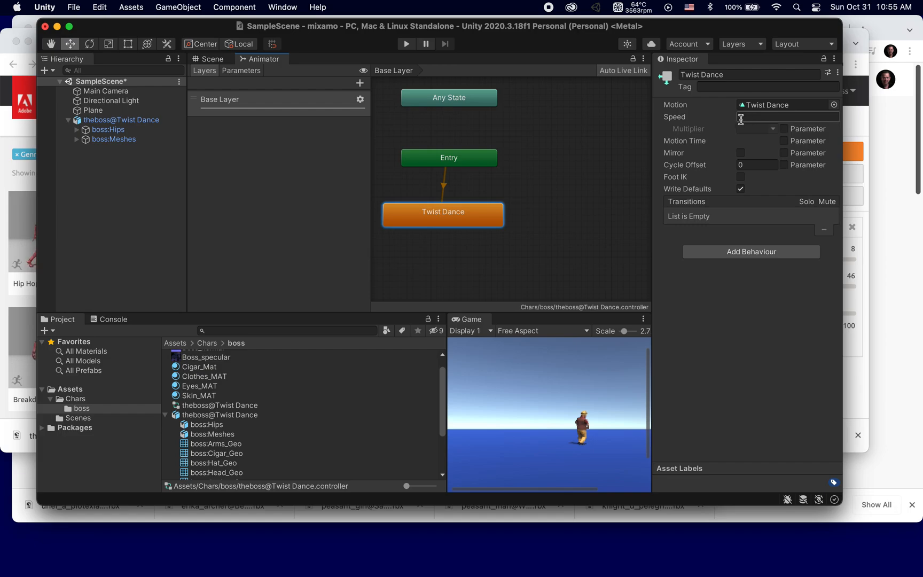
click(737, 118)
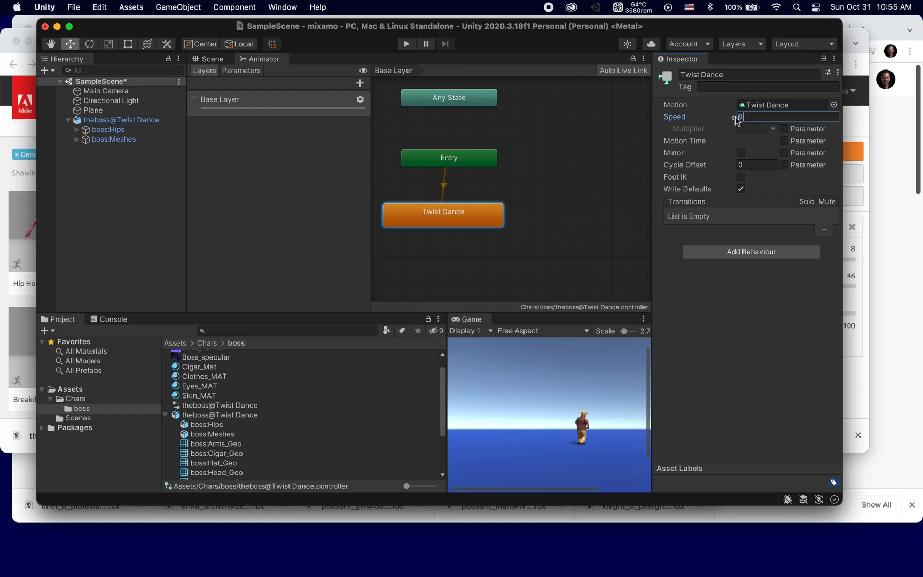
click(764, 350)
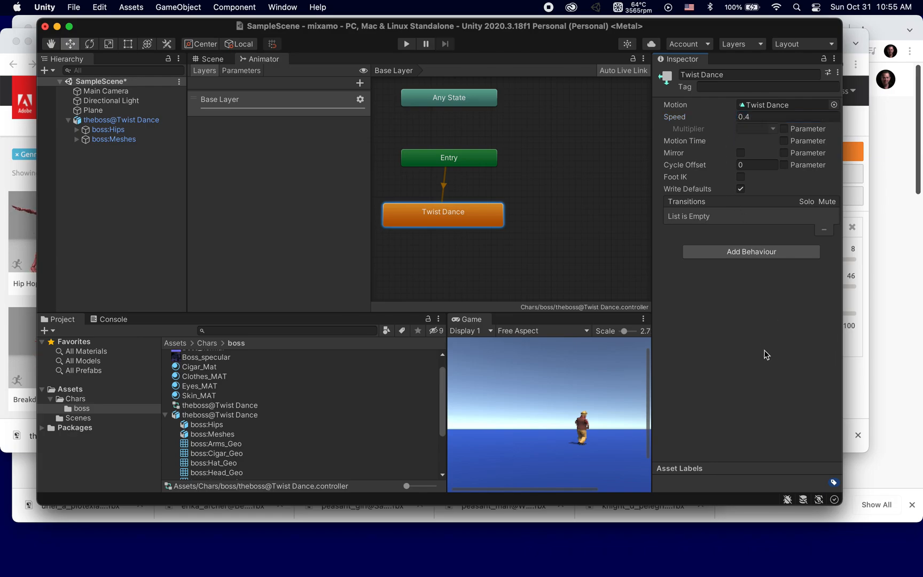
Step: Run the scene in Play mode with the Scene view showing and raise the Twist Dance state's speed to 3.32
click(212, 58)
click(406, 43)
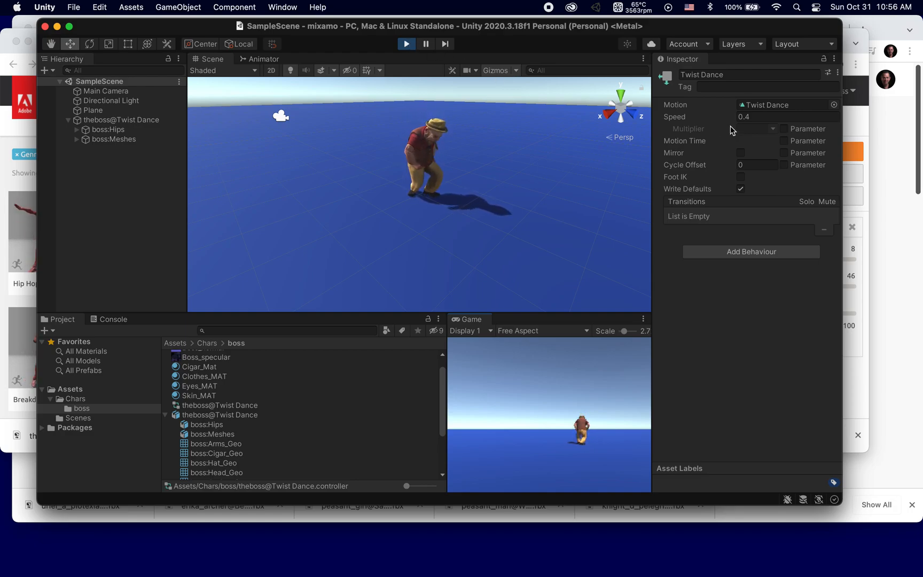
drag(734, 119, 731, 50)
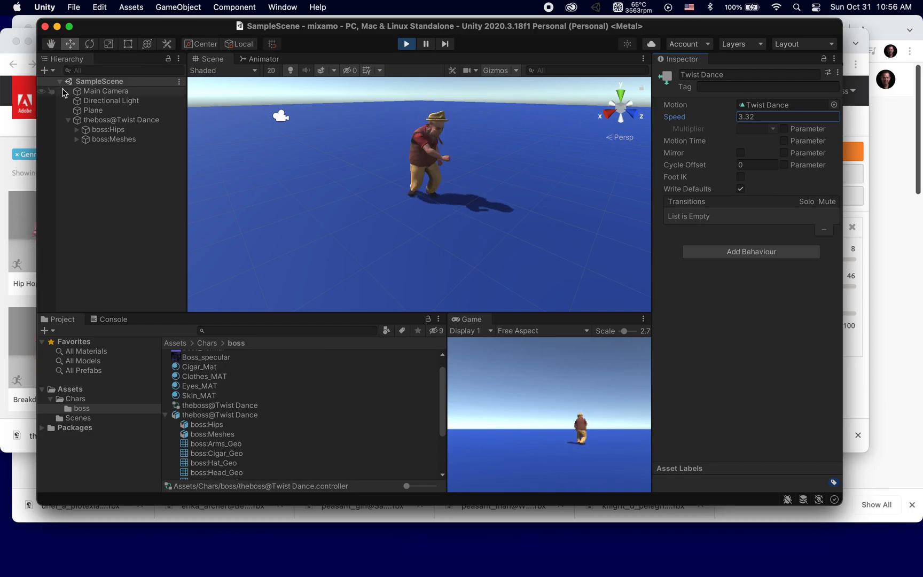
Step: Set the Main Camera's Z position to -2.55 and Y rotation to 0, with the Game view scale at 2x
click(79, 93)
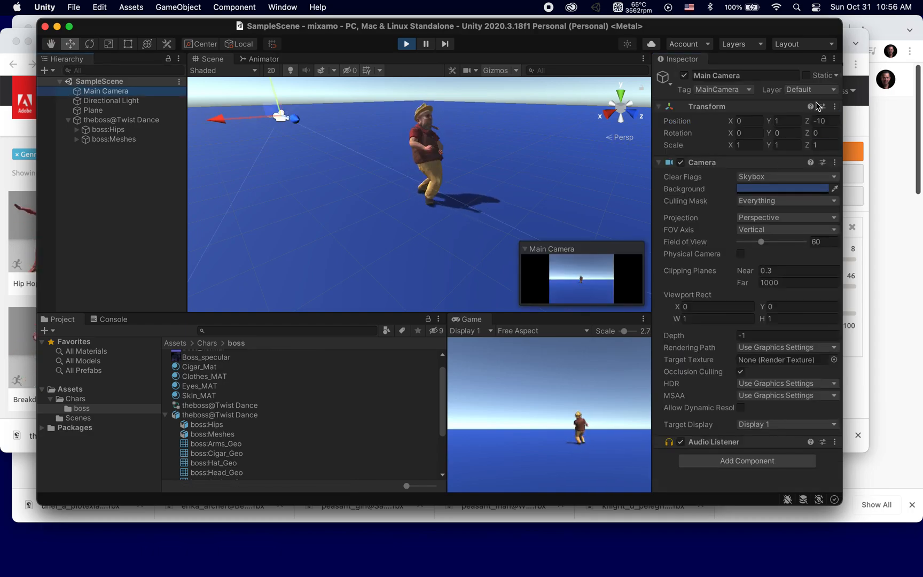
drag(809, 121, 809, 5)
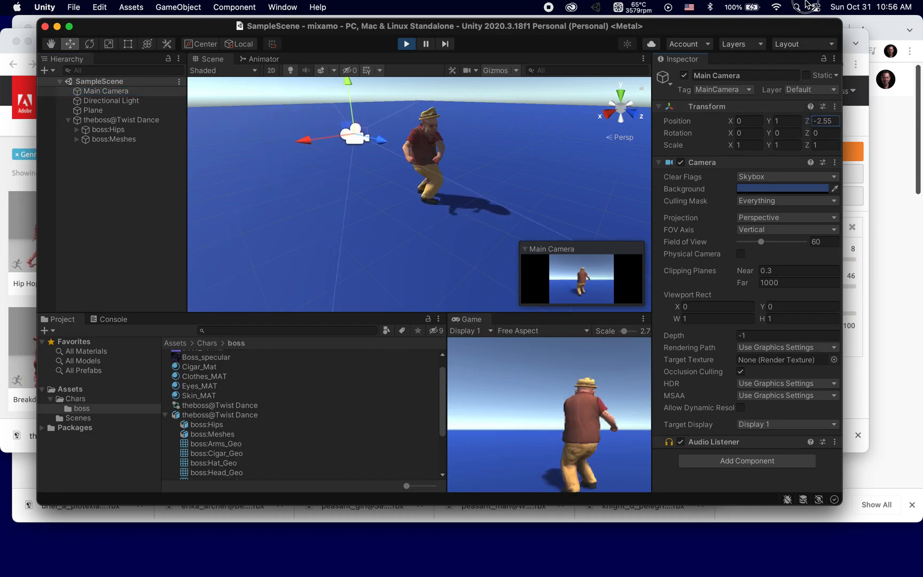
drag(624, 331, 597, 332)
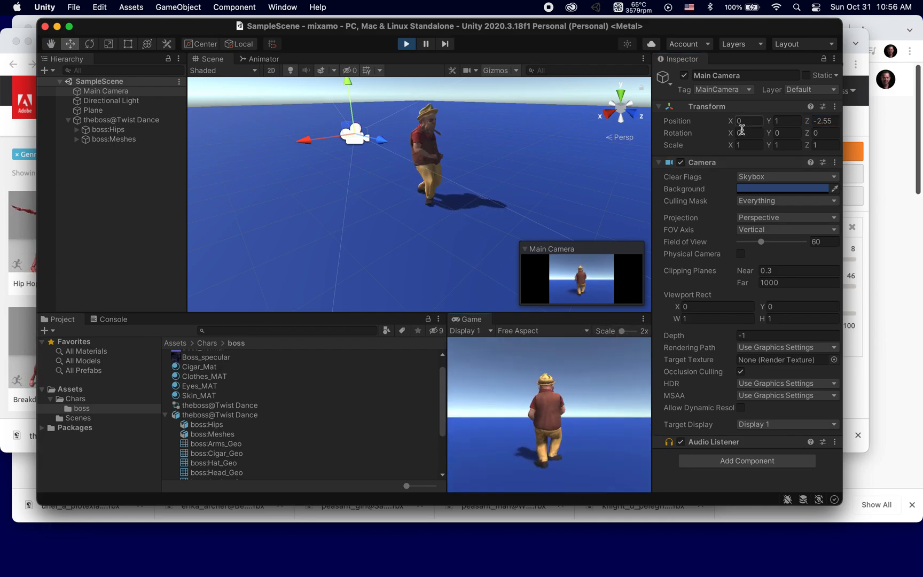
drag(773, 134, 747, 231)
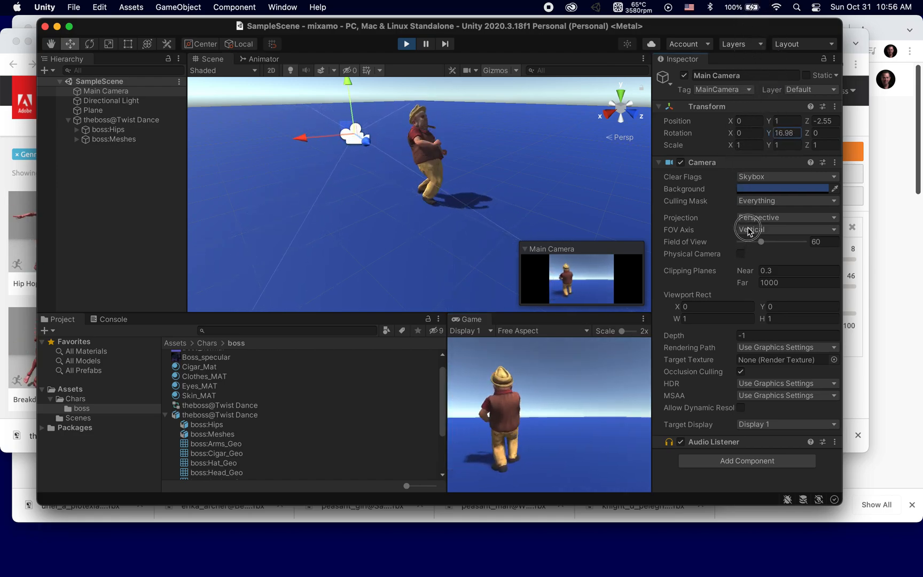
click(794, 134)
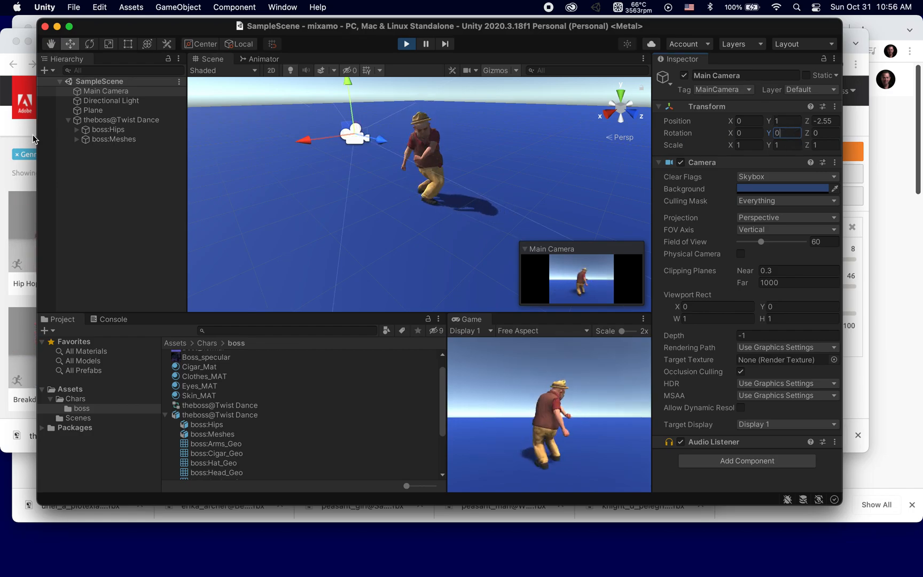
Step: Set the Y rotation of theboss@Twist Dance to 180 so the character faces the camera
click(80, 120)
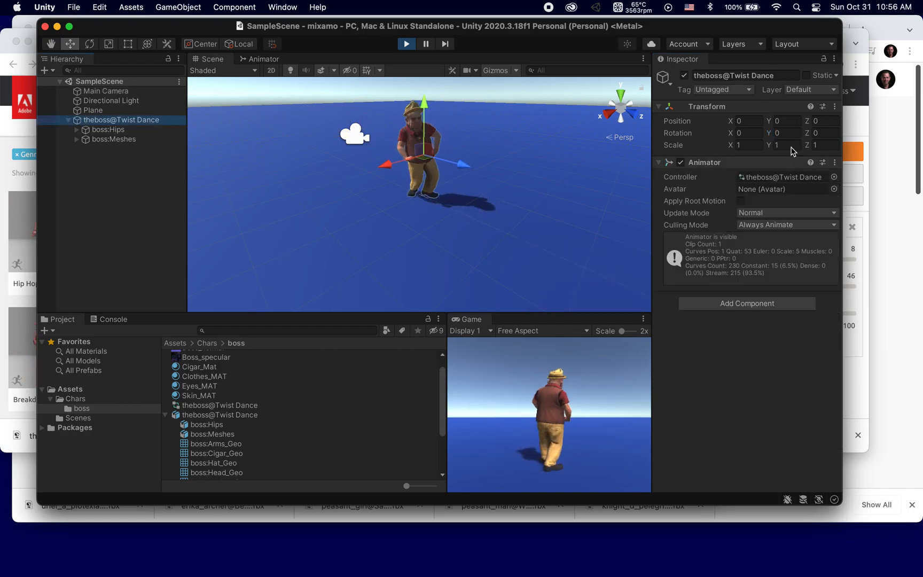
click(770, 131)
text(1)
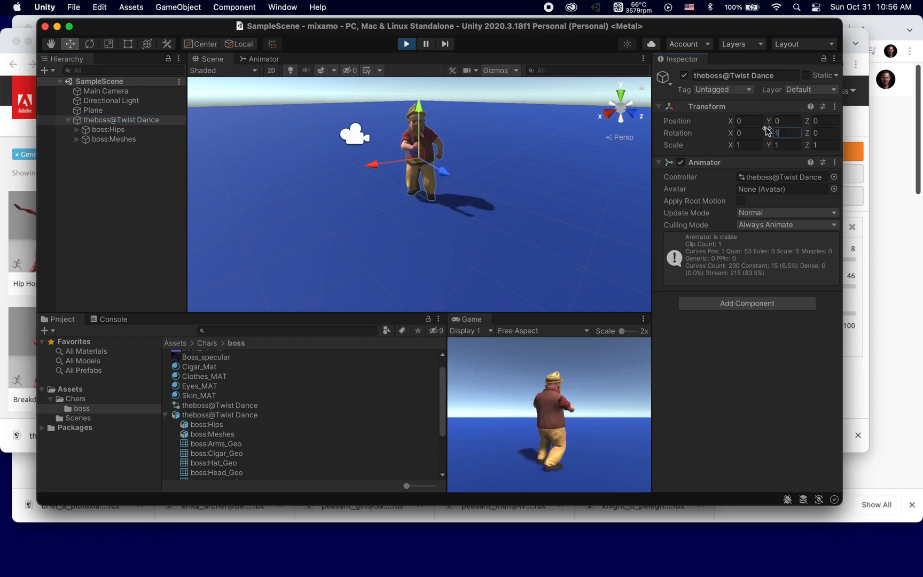
text(80)
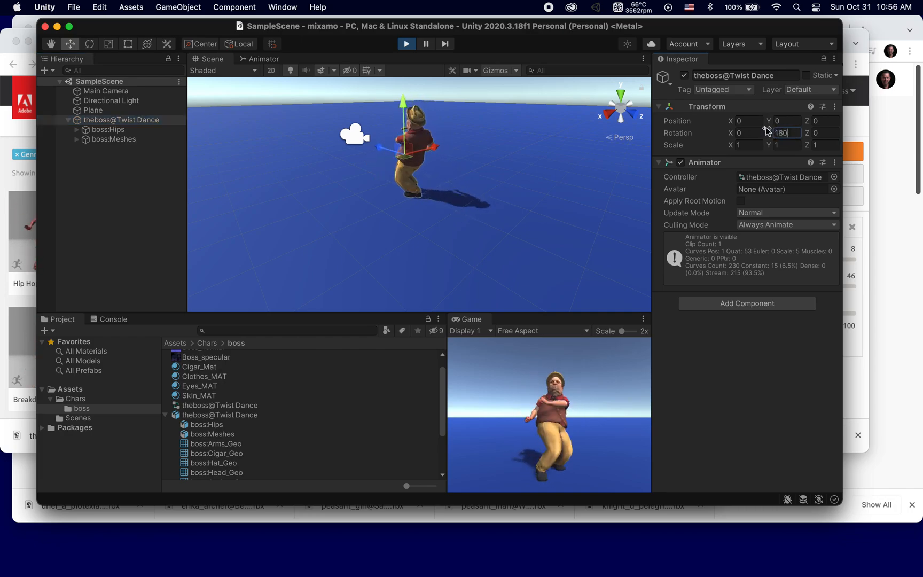